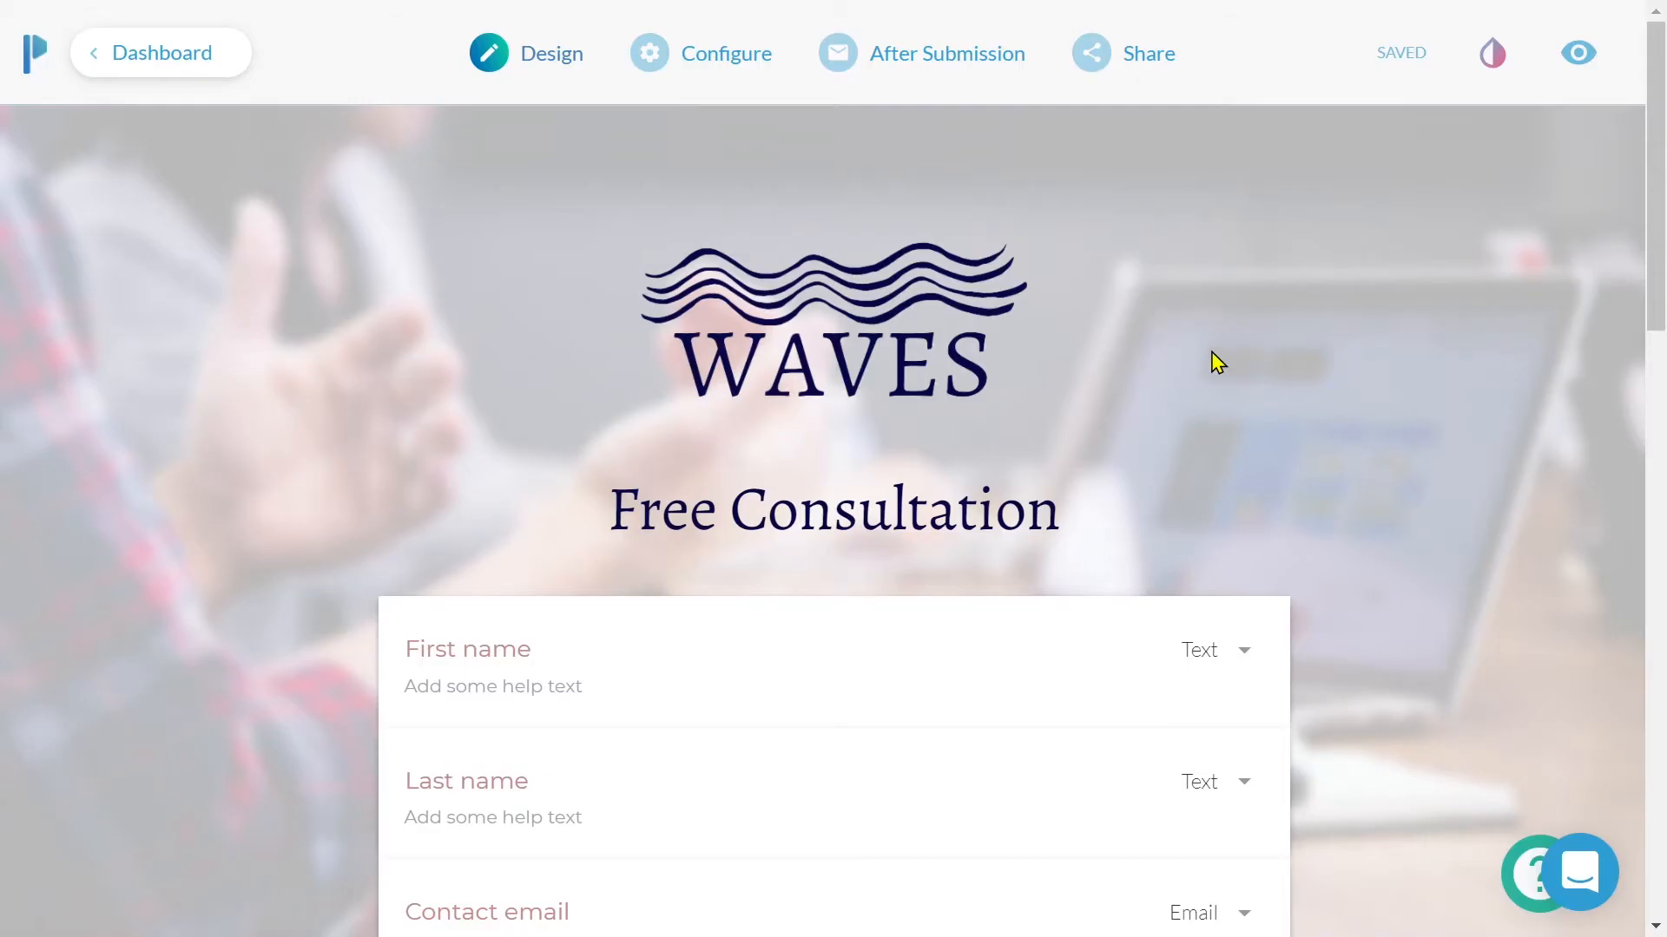
- Reveal the After Submission menu over the Free Consultation form
{"action": "mouse_move", "coordinate": [978, 67]}
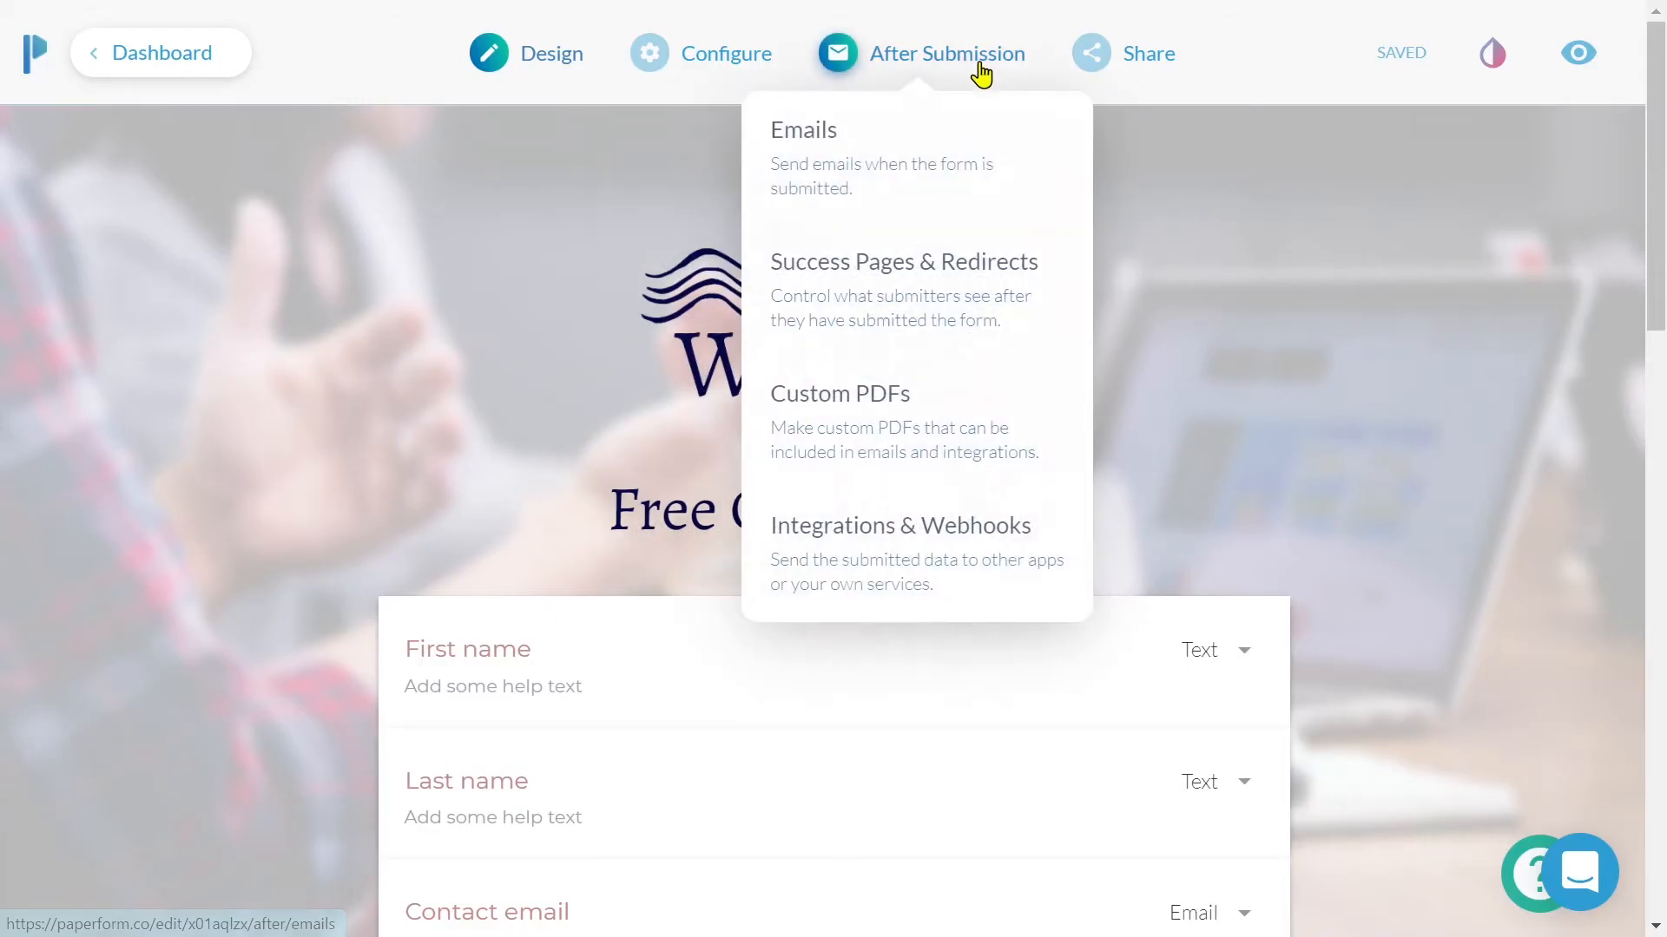
- Open Configure Emails, turn on the submission email summary, and start a new custom email
{"action": "left_click", "coordinate": [1008, 146]}
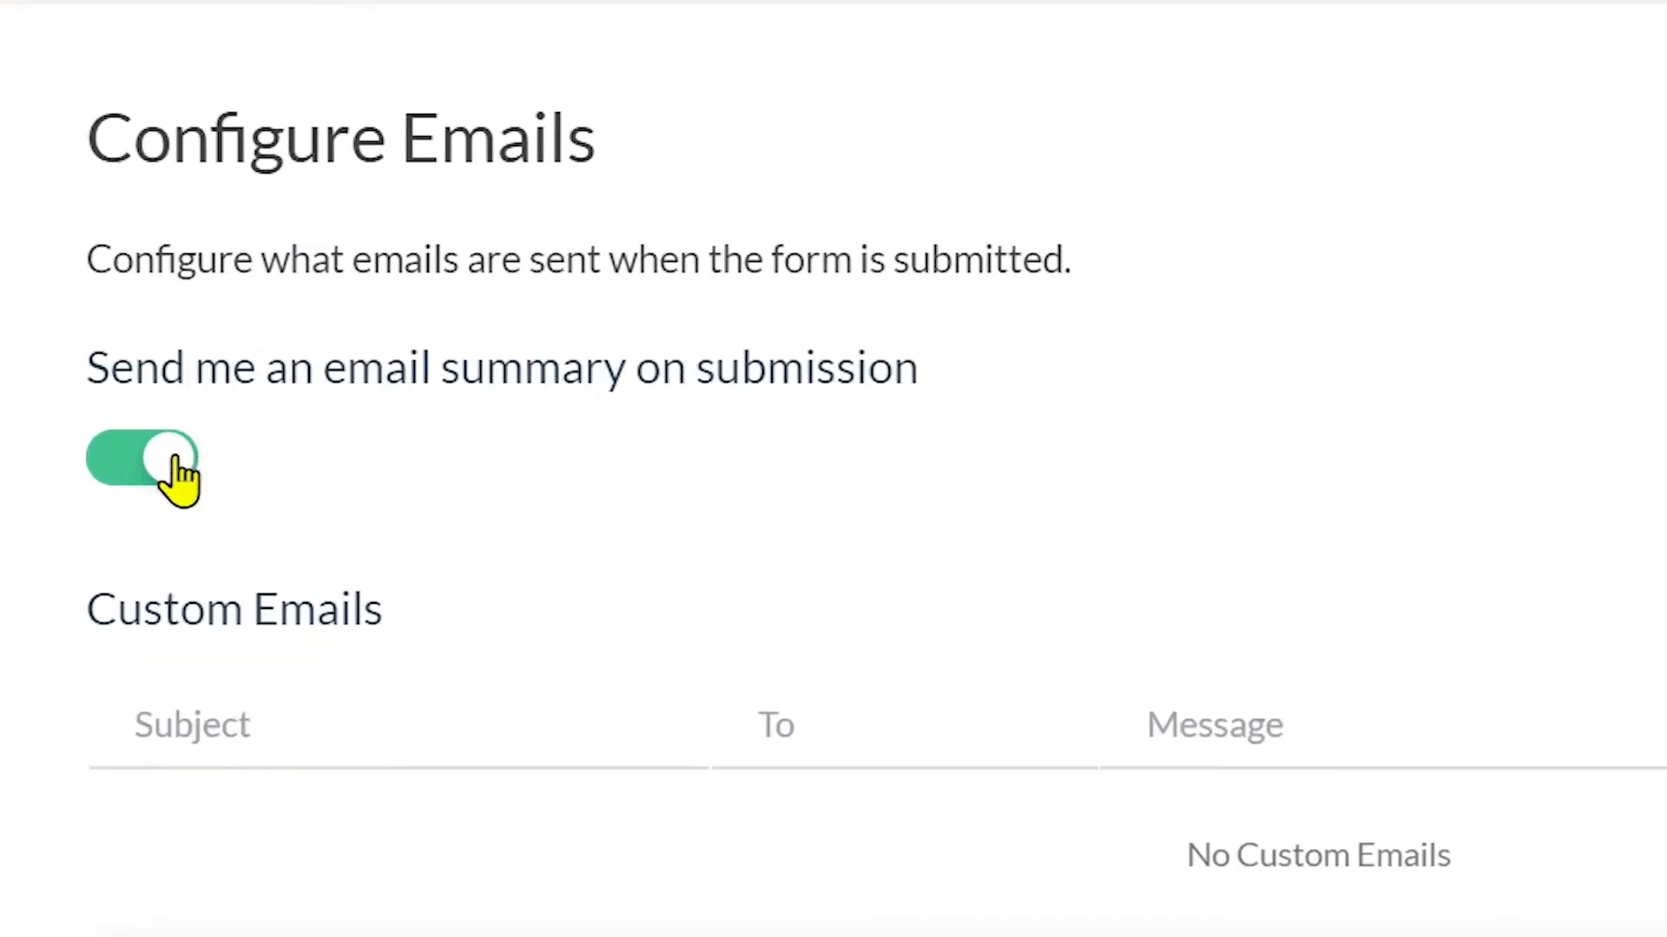
{"action": "left_click", "coordinate": [178, 479]}
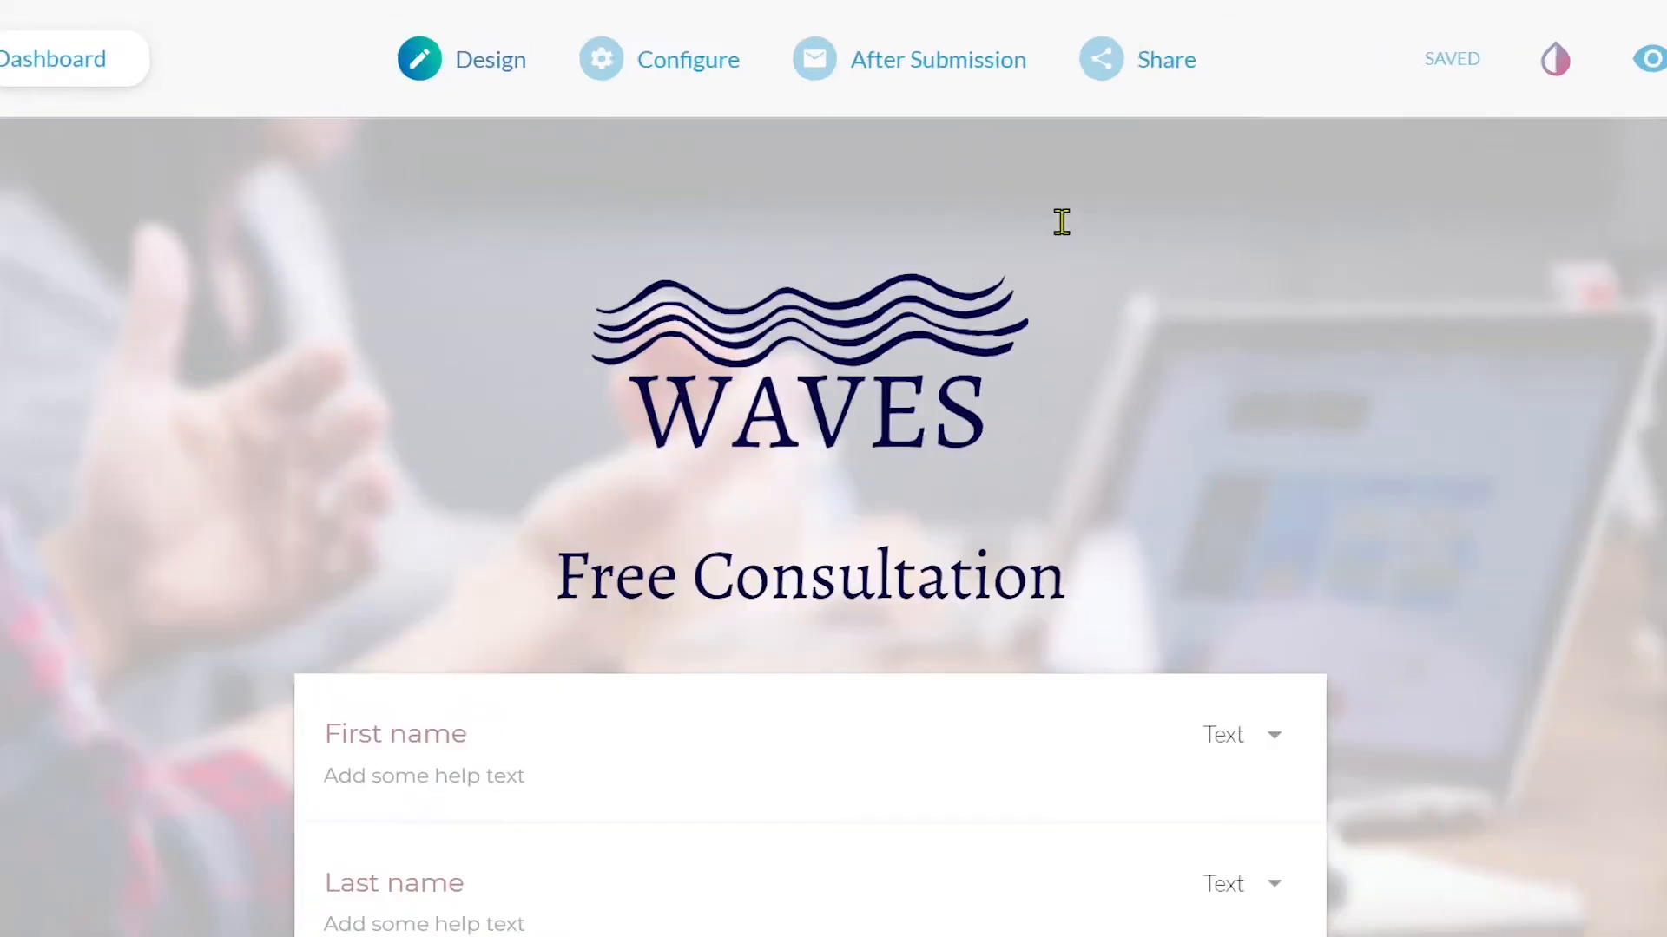
{"action": "mouse_move", "coordinate": [980, 72]}
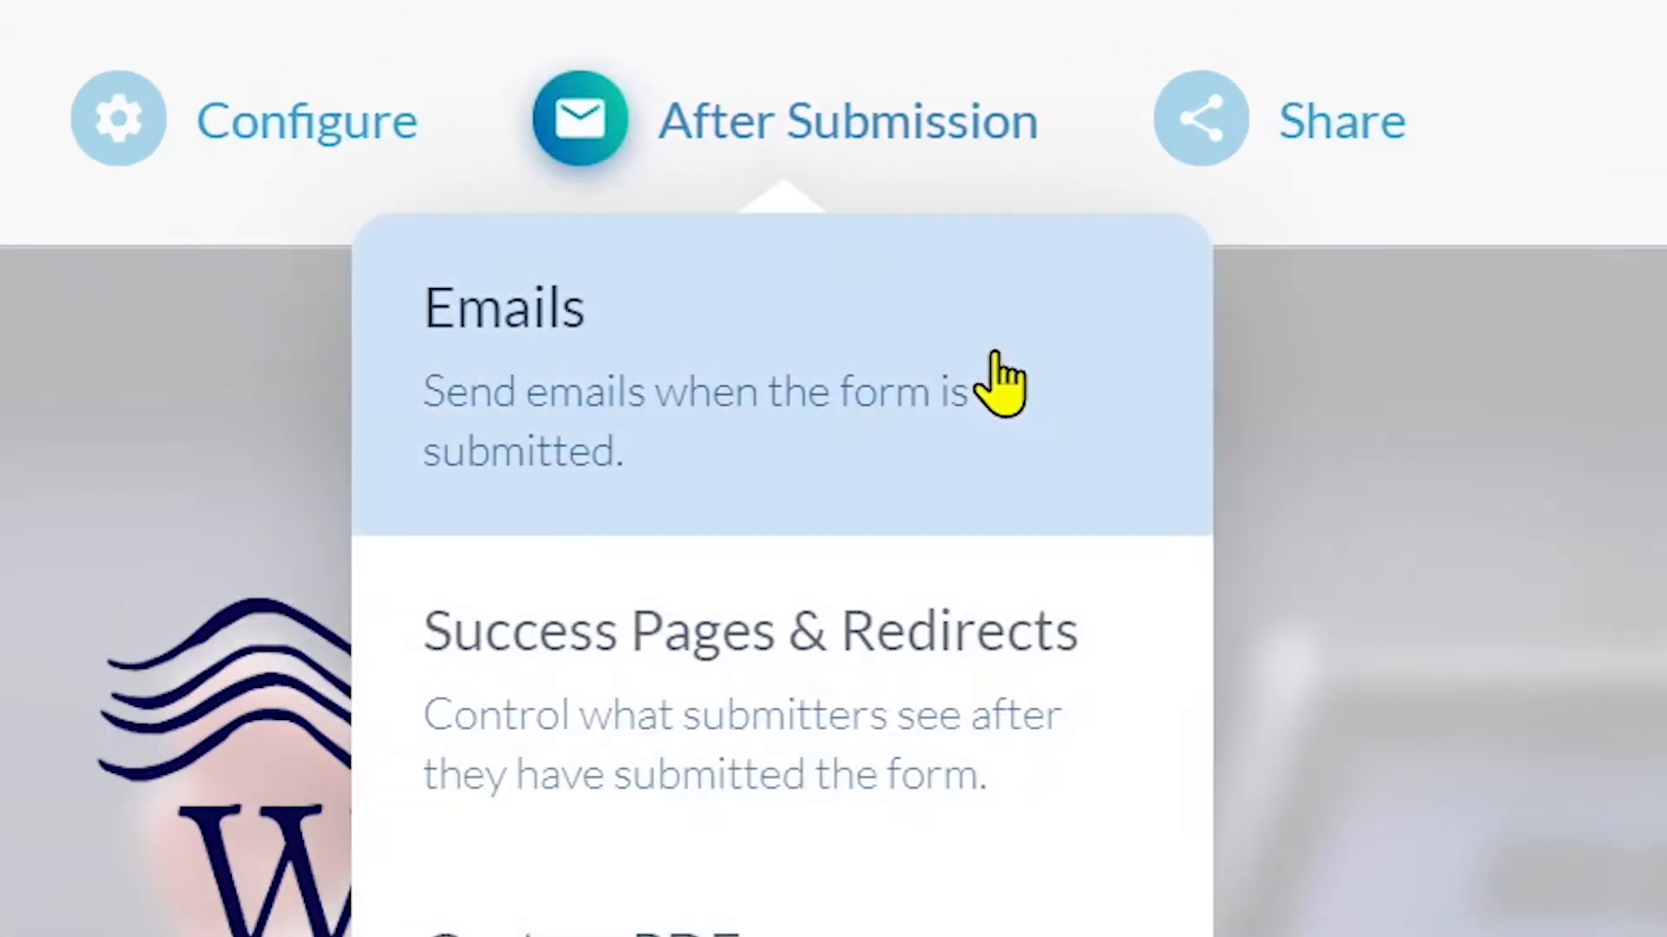
{"action": "left_click", "coordinate": [995, 355]}
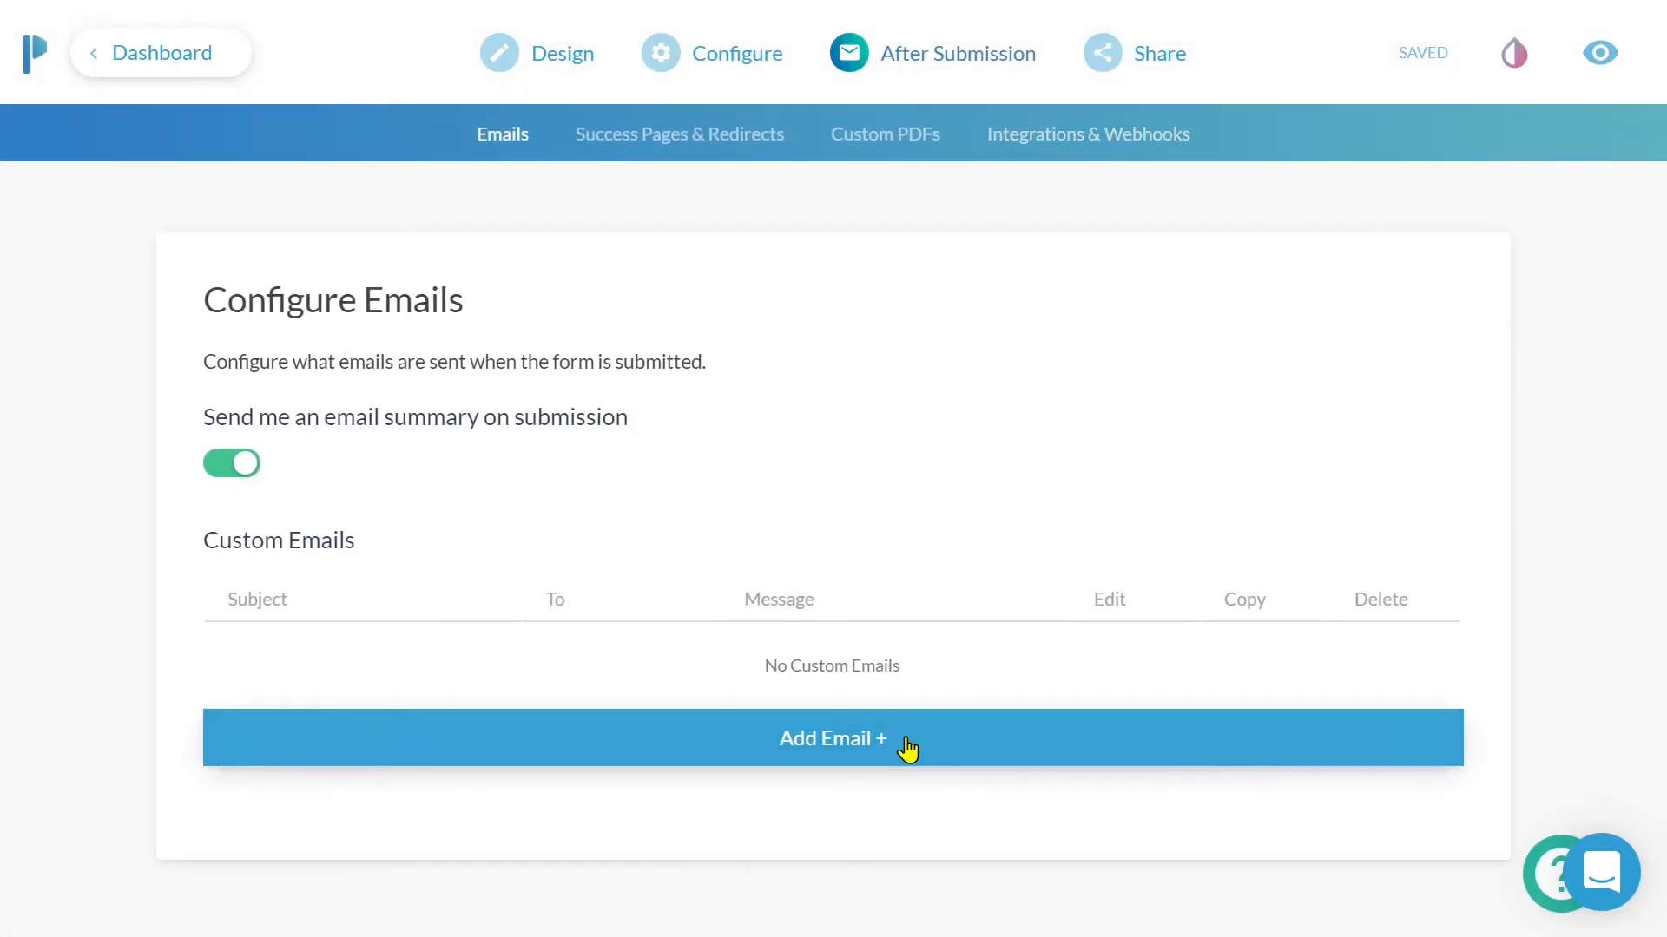
{"action": "left_click", "coordinate": [907, 748]}
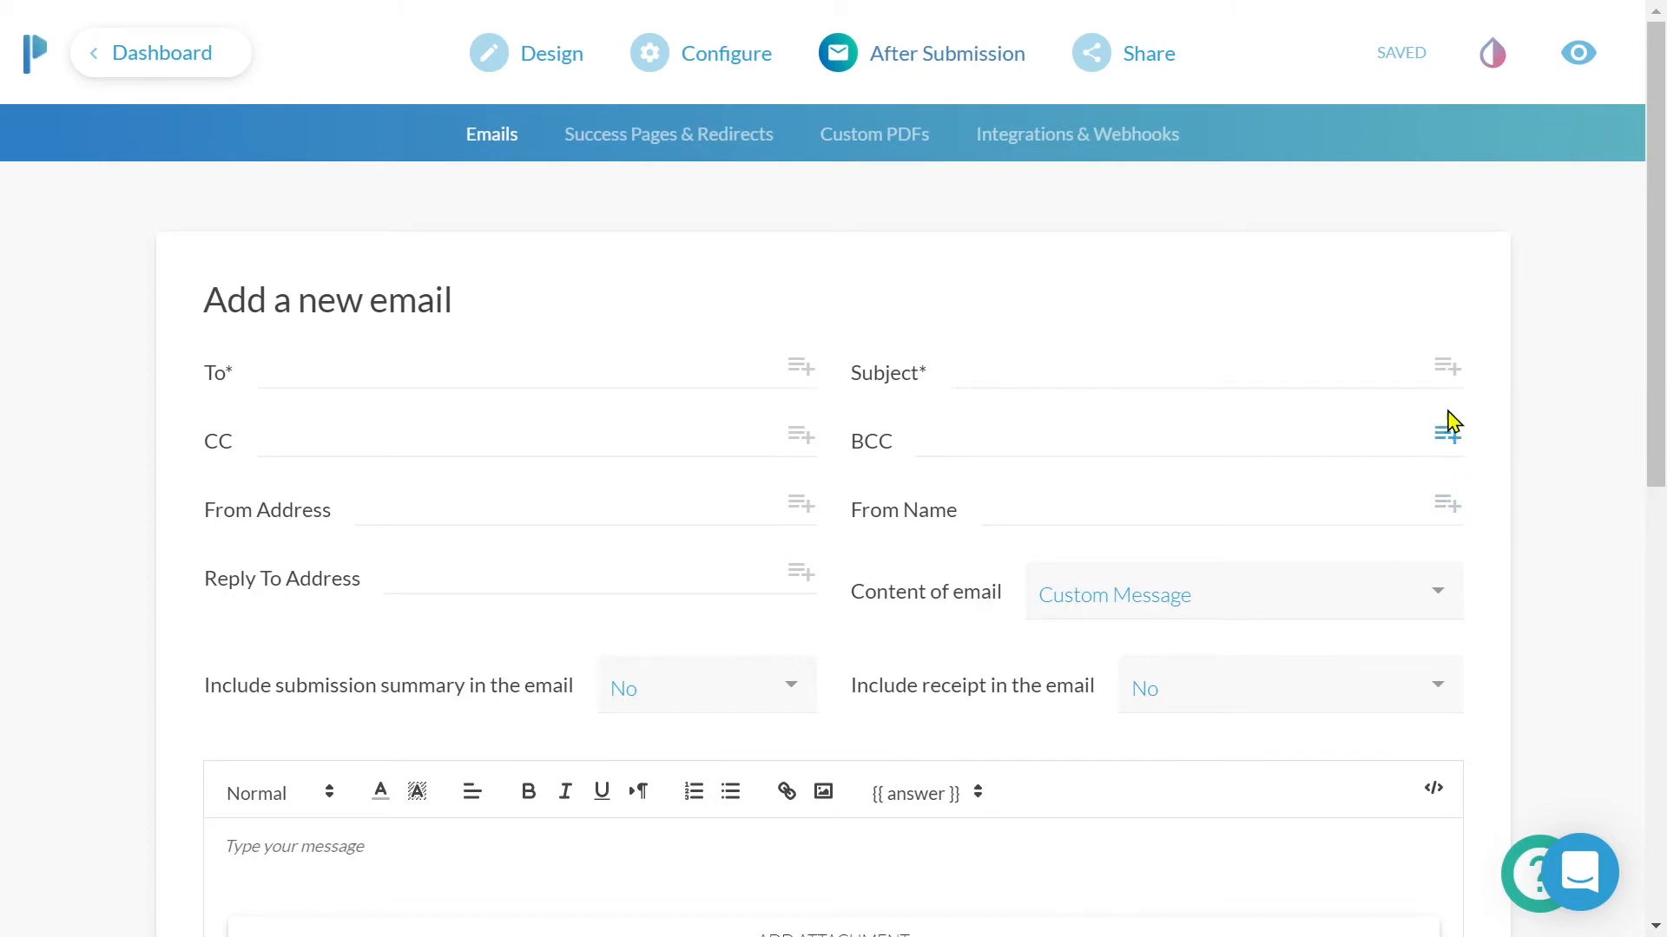
- Insert the Contact email answer into the new email's To field as its recipient
{"action": "left_click", "coordinate": [1447, 368]}
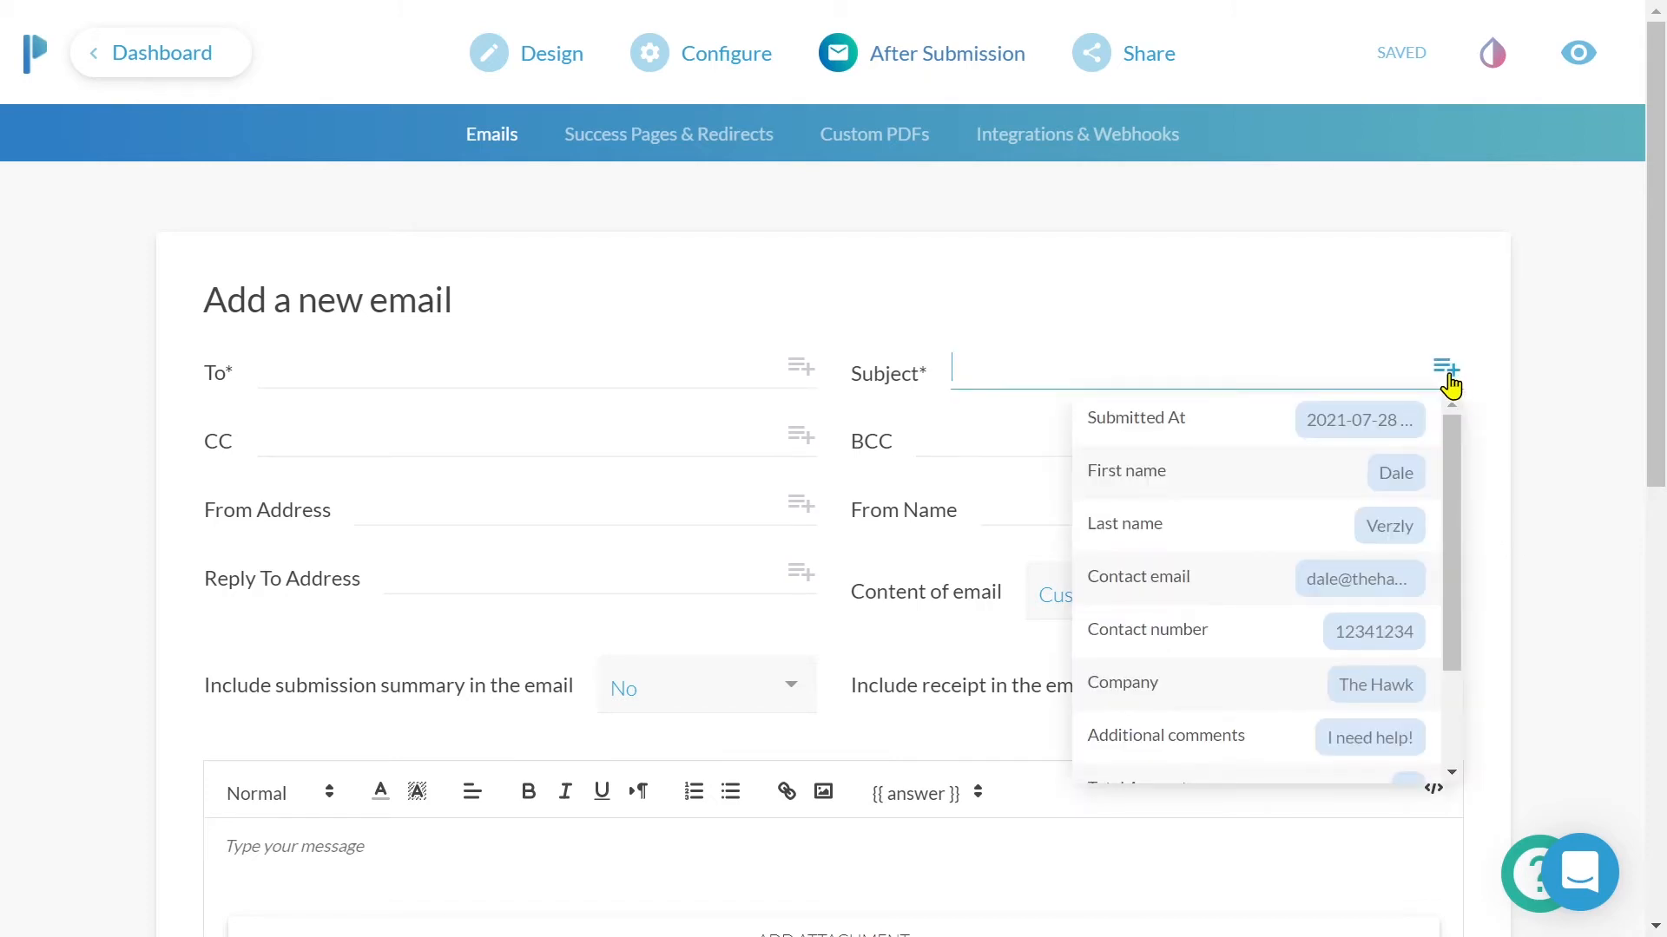
{"action": "left_click_drag", "start_coordinate": [1450, 423], "coordinate": [1445, 550]}
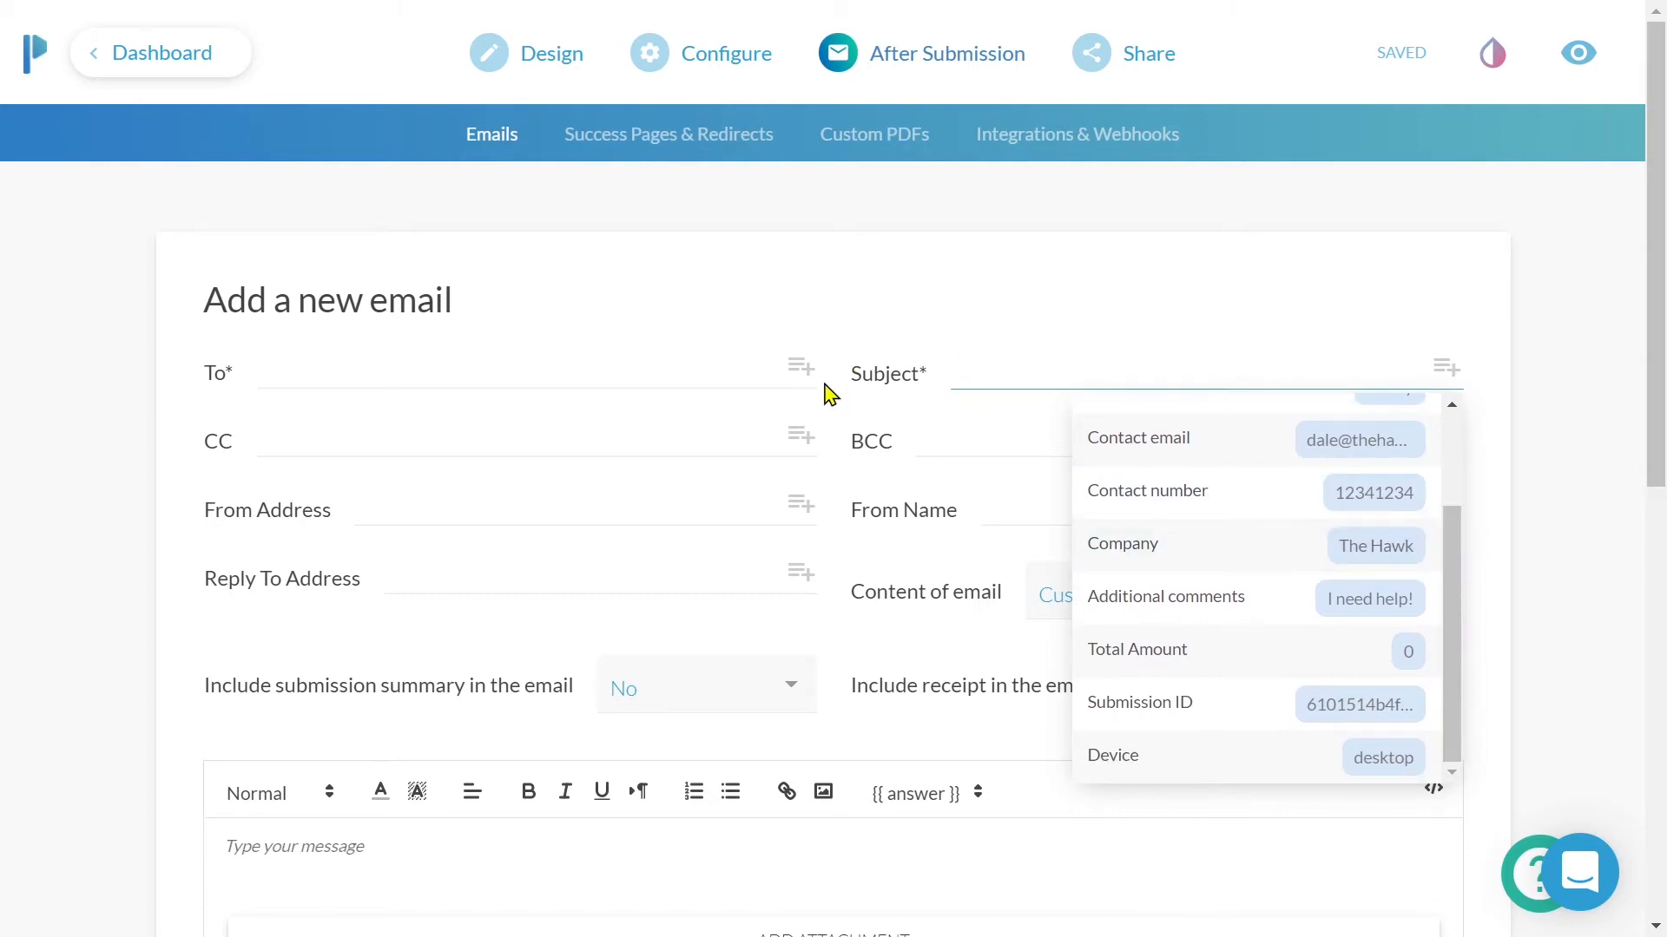
{"action": "left_click", "coordinate": [799, 372]}
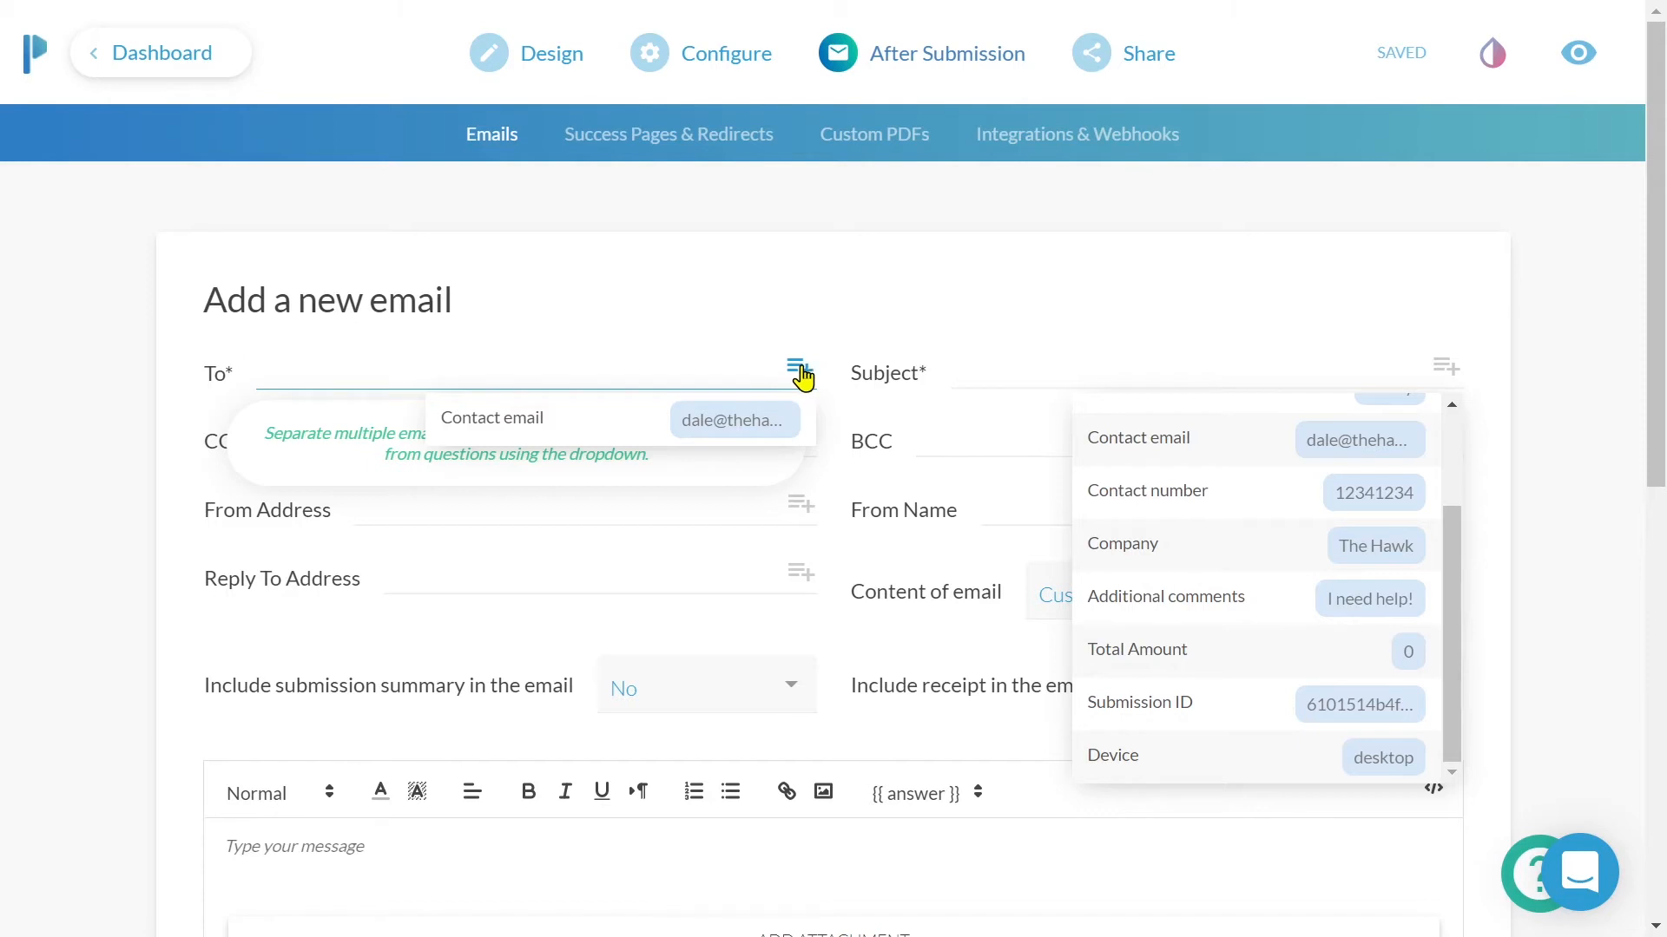
{"action": "left_click", "coordinate": [790, 424]}
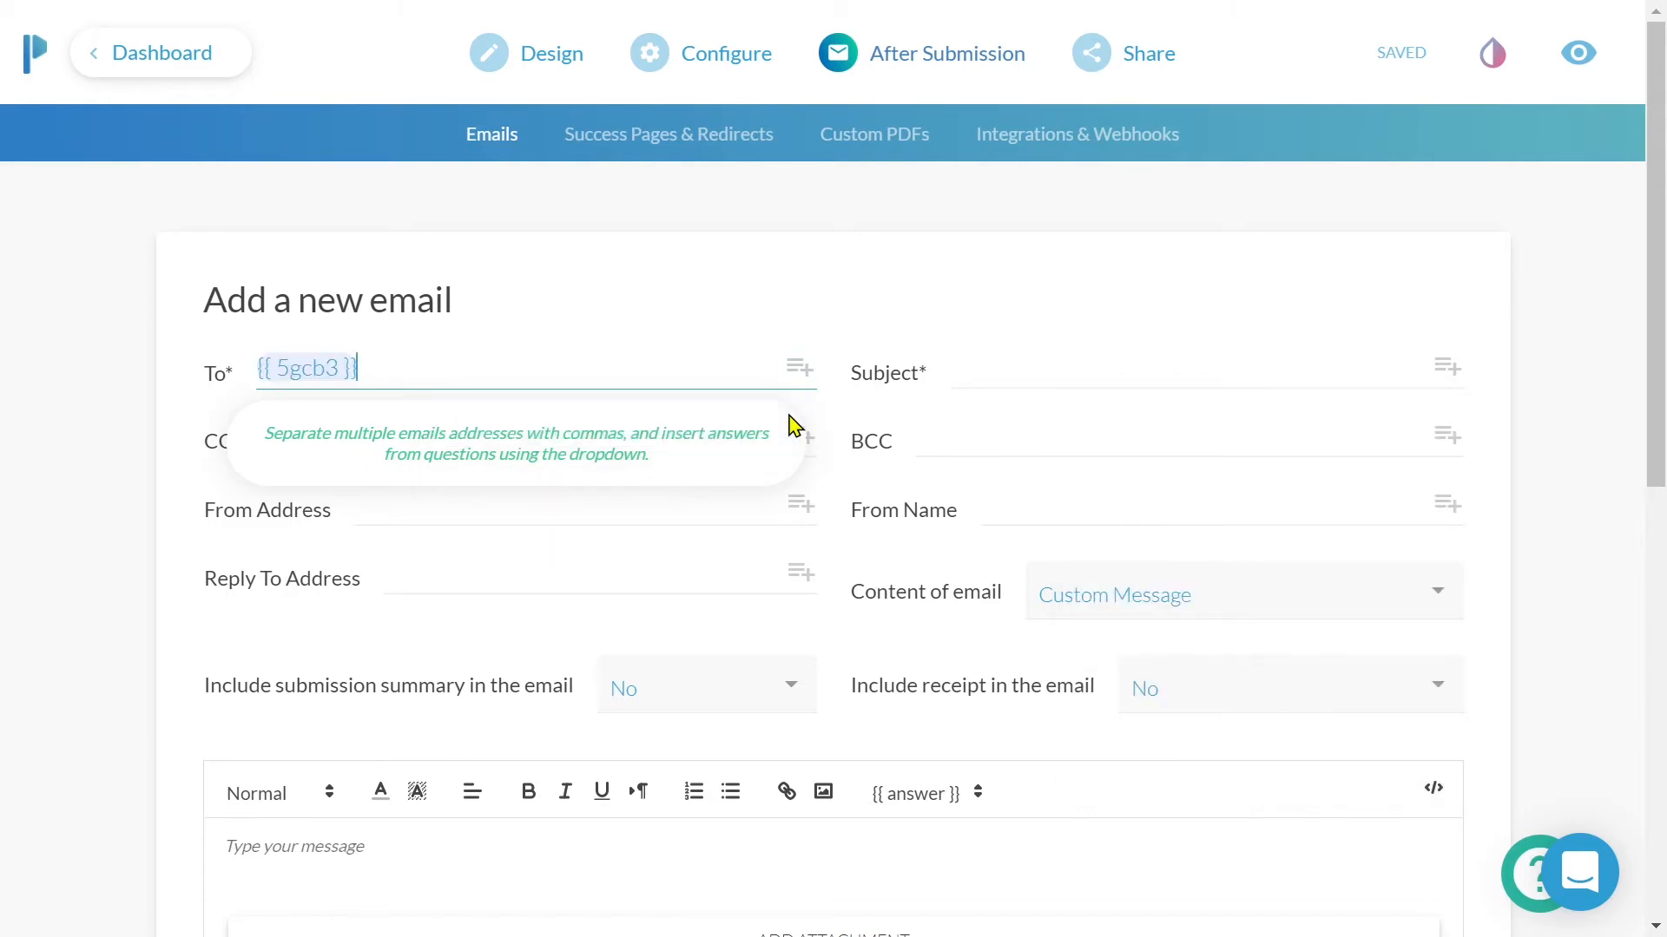
{"action": "left_click", "coordinate": [821, 313]}
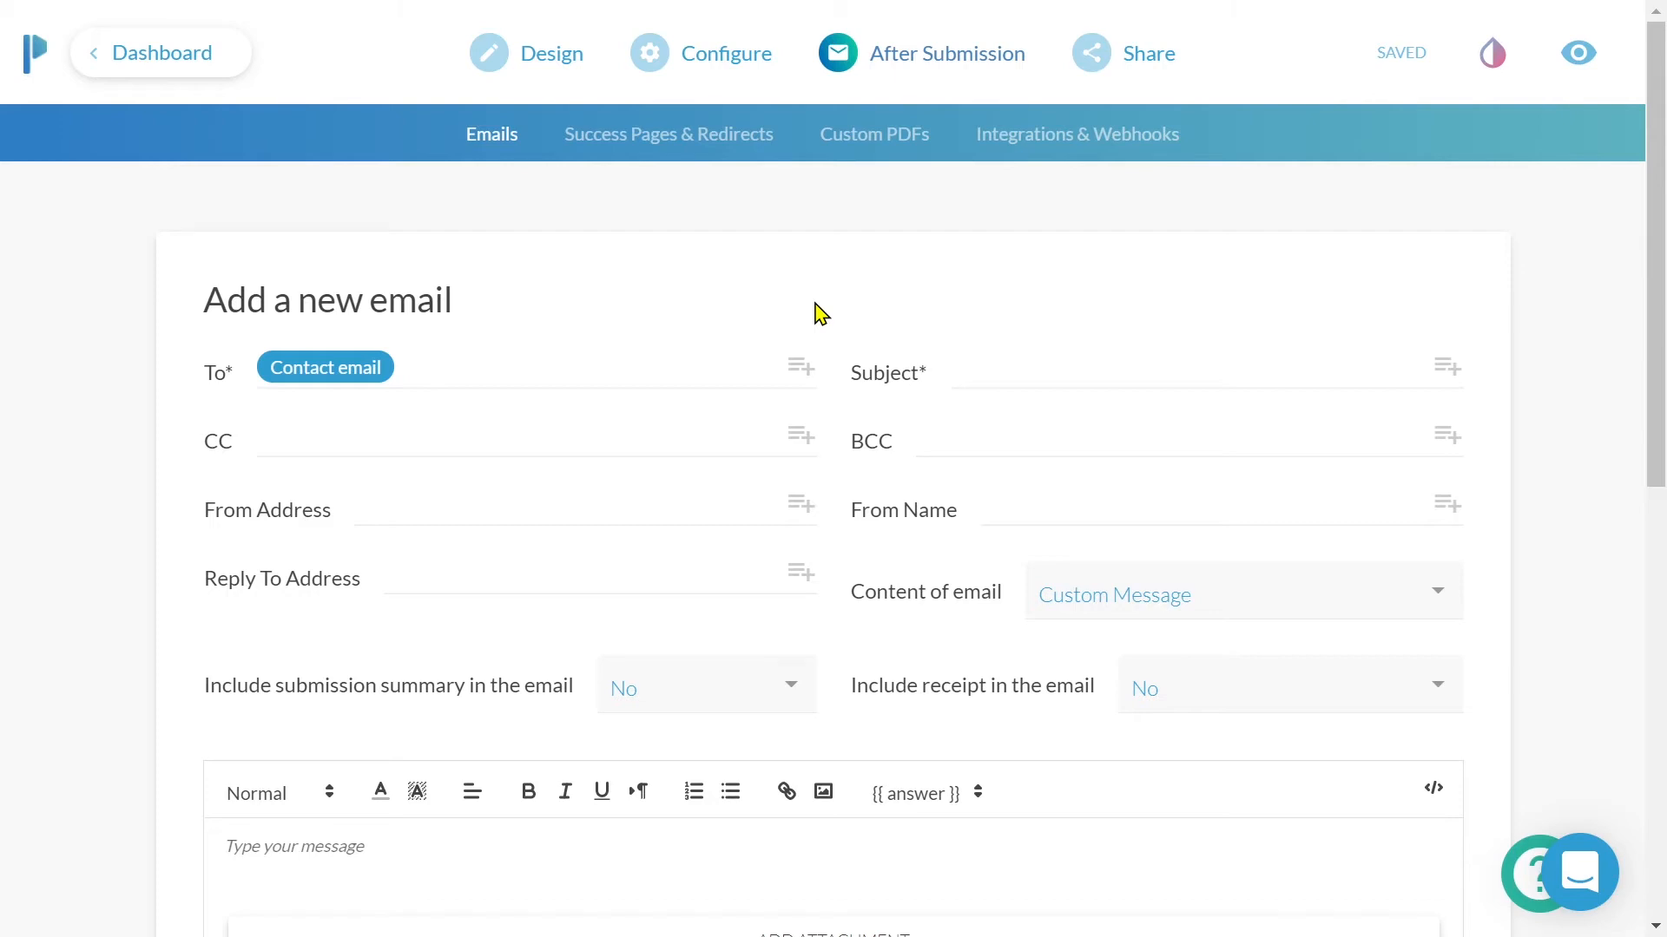
- Add a second recipient address and set the subject to 'Thank you for reaching out'
{"action": "left_click", "coordinate": [744, 368]}
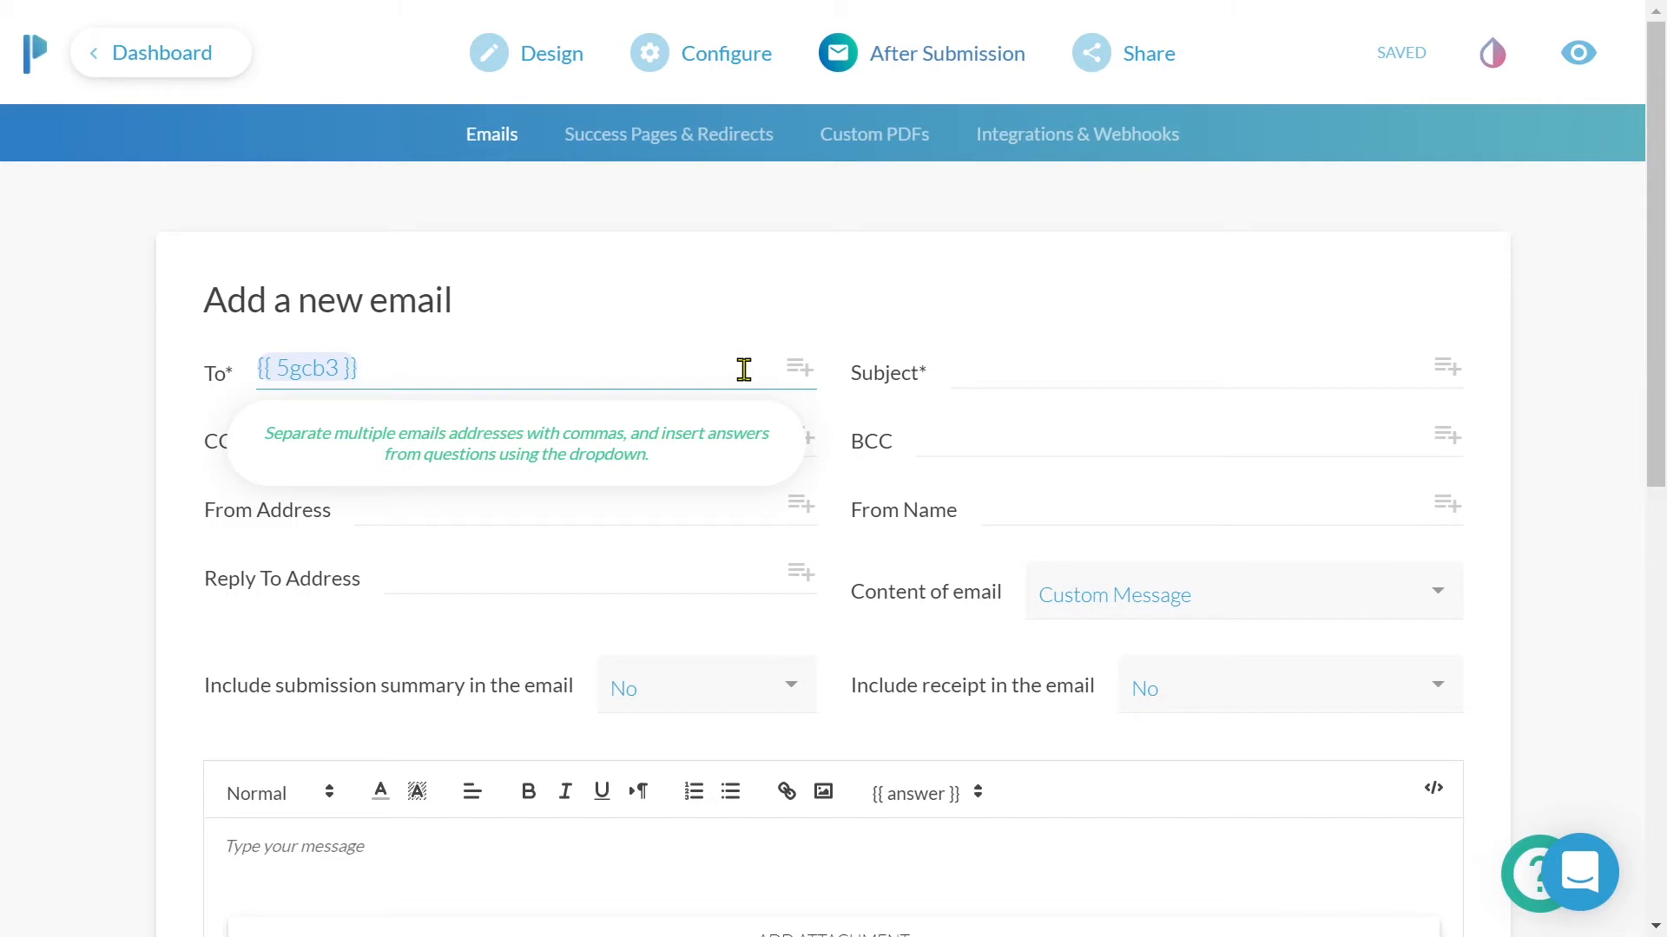
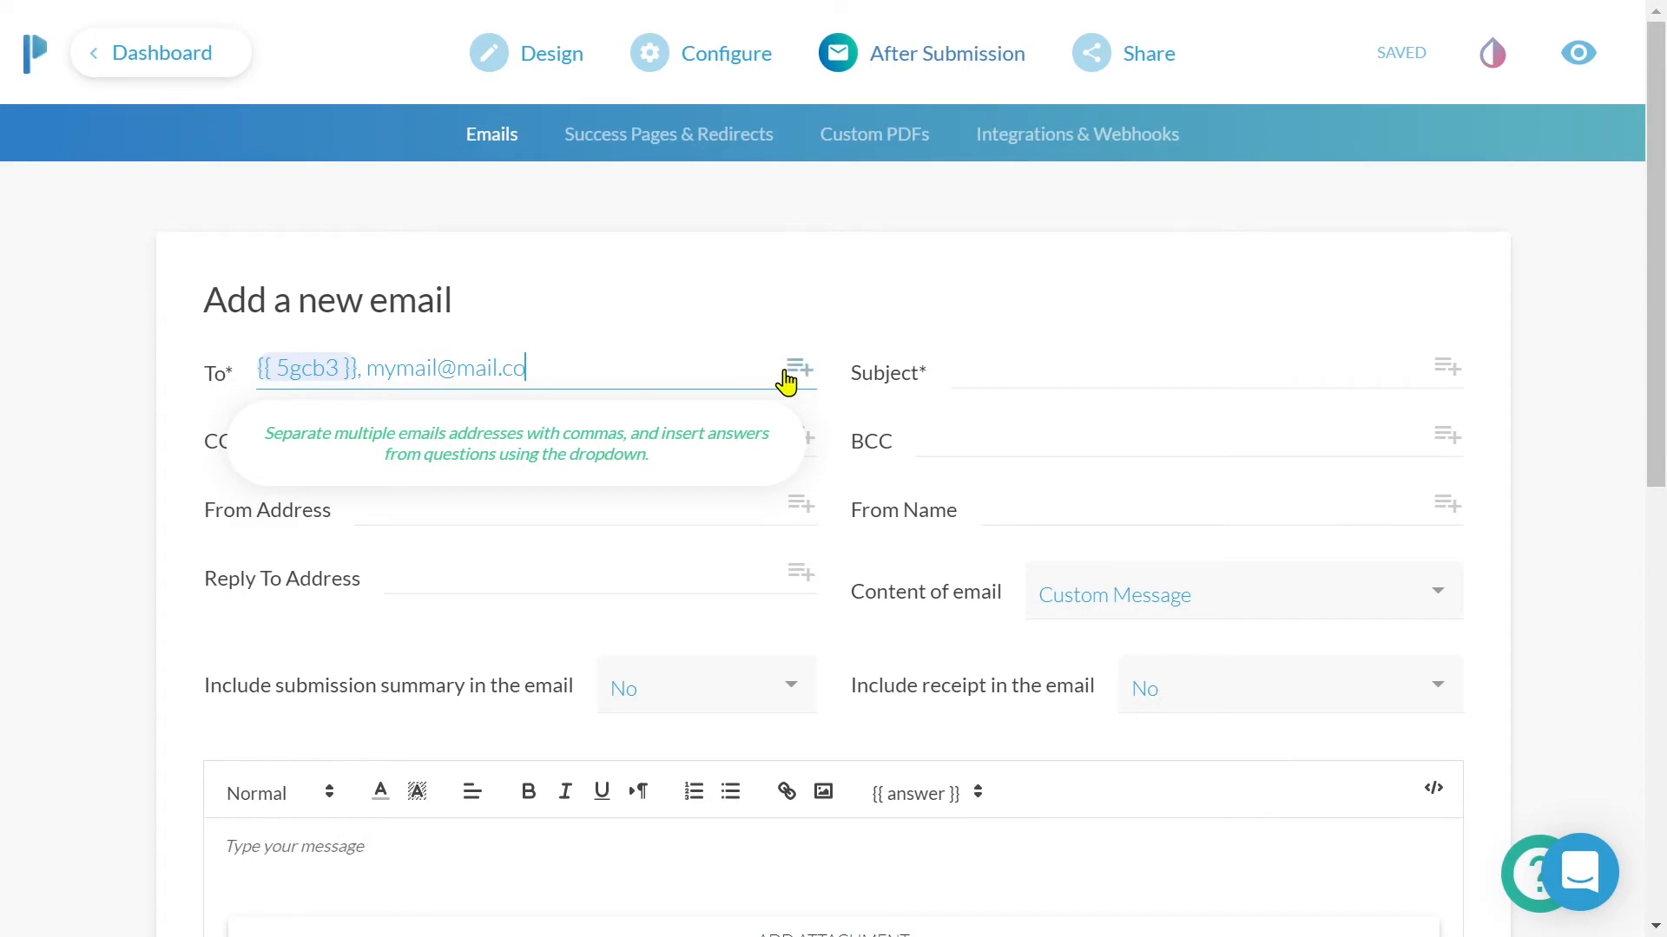
{"action": "left_click", "coordinate": [1048, 362]}
{"action": "type", "text": "Tha"}
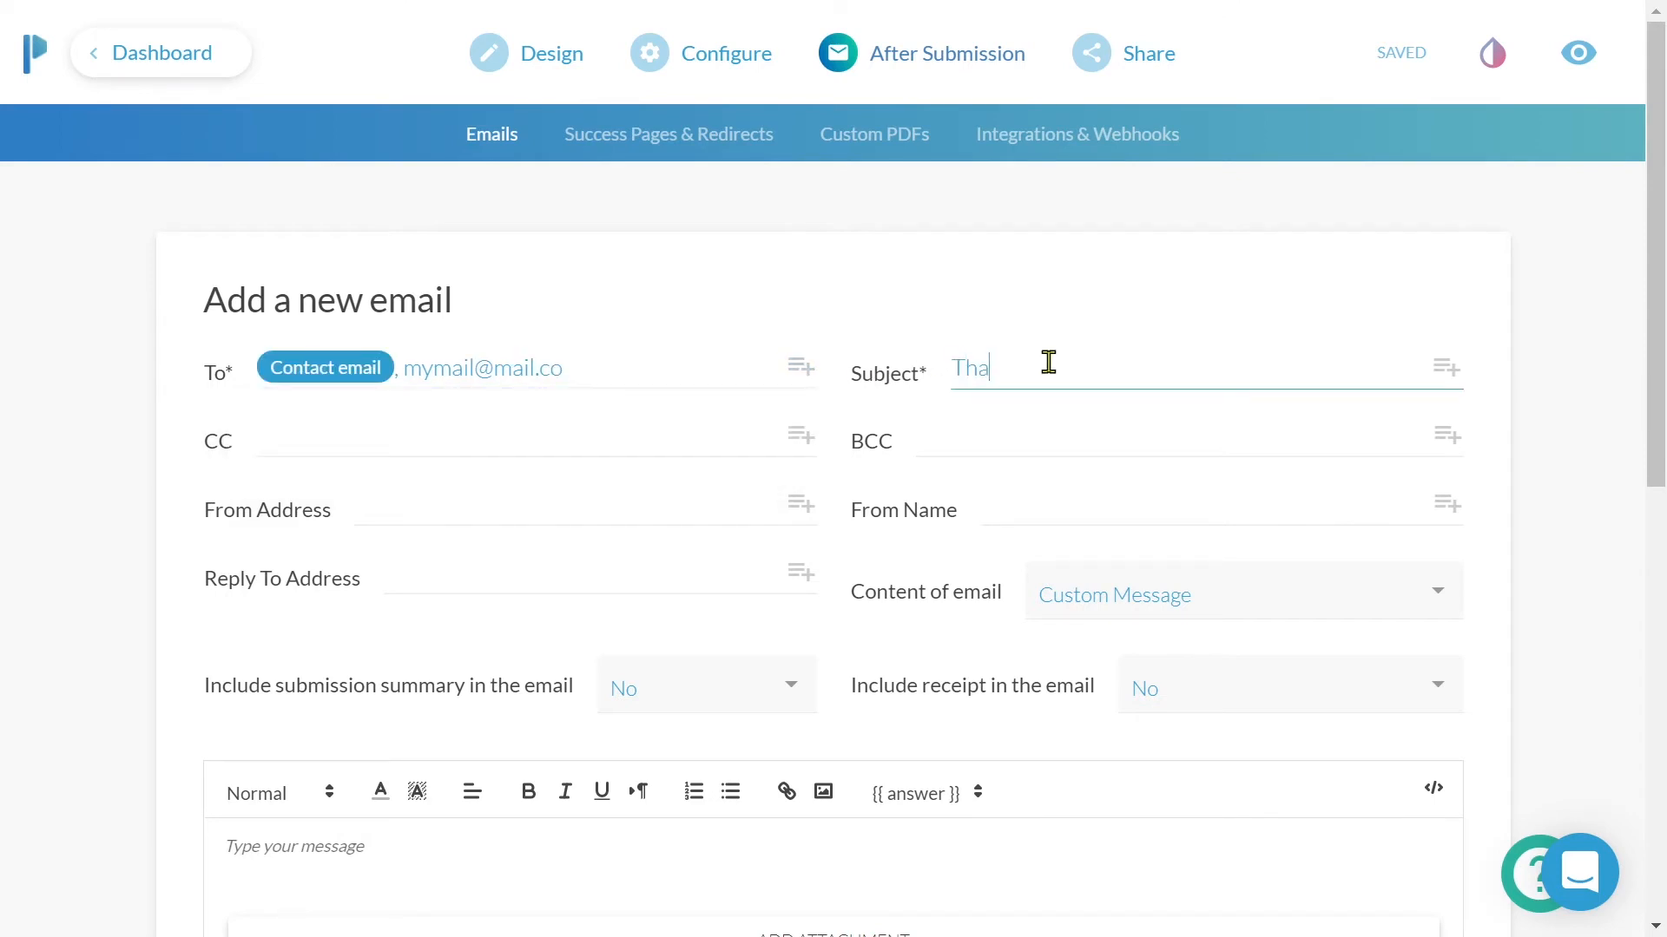
{"action": "type", "text": "nk you for reaching out"}
{"action": "left_click", "coordinate": [757, 506]}
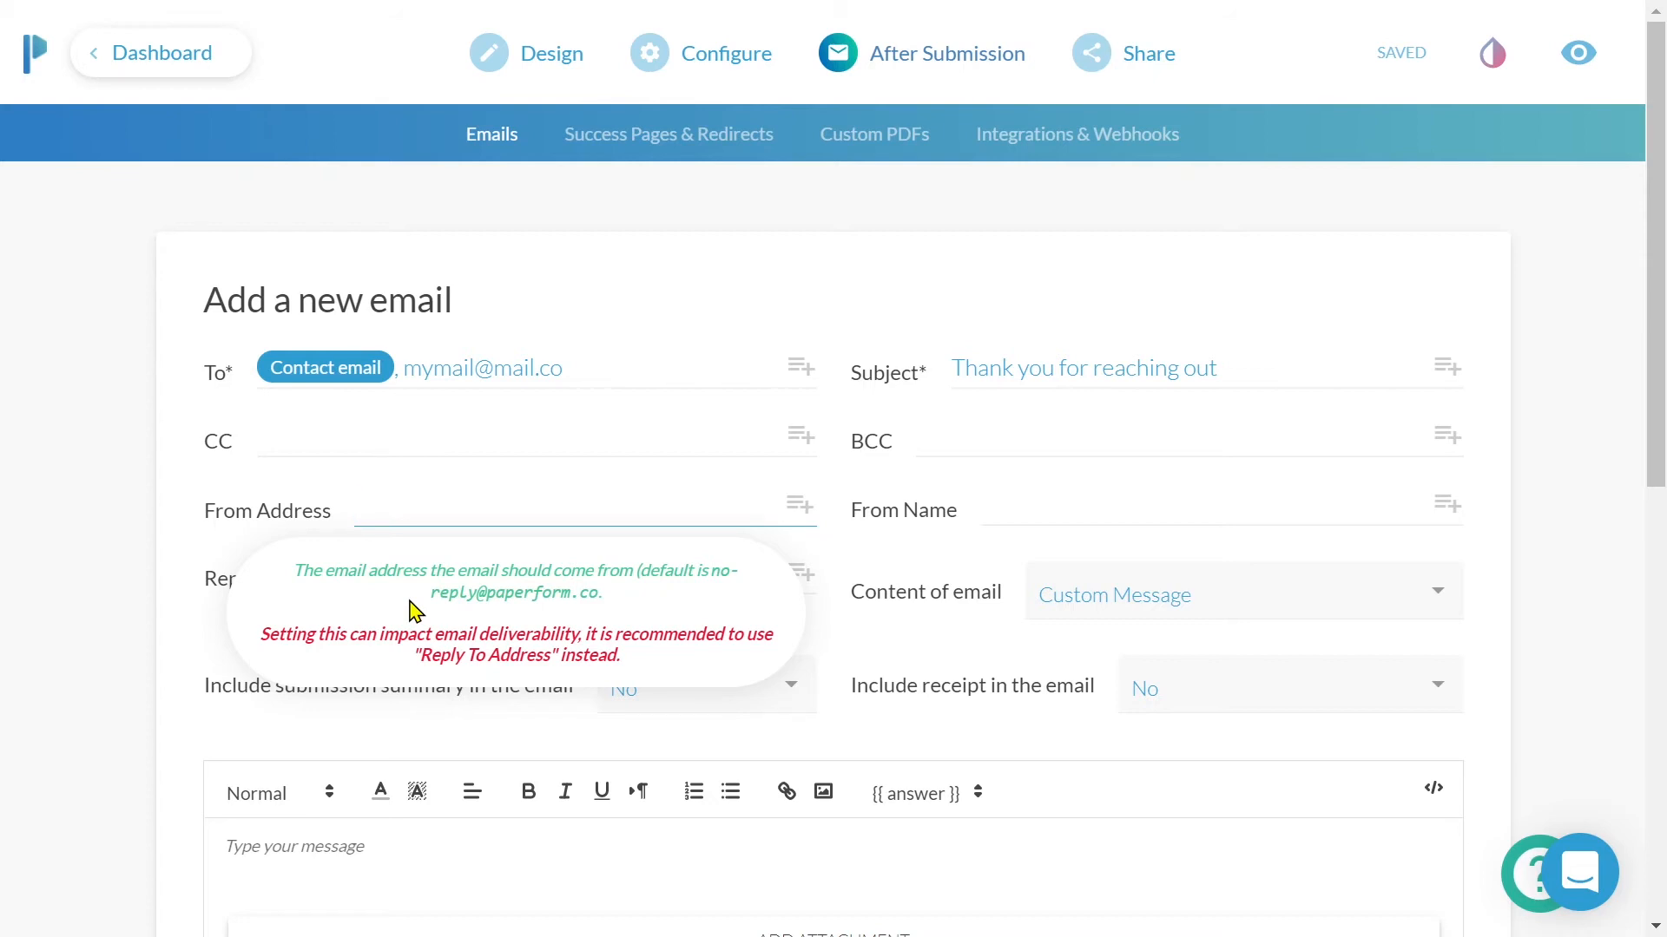
- Leave From Address and From Name empty and set Reply To to the Paperform support address
{"action": "left_click", "coordinate": [1055, 496]}
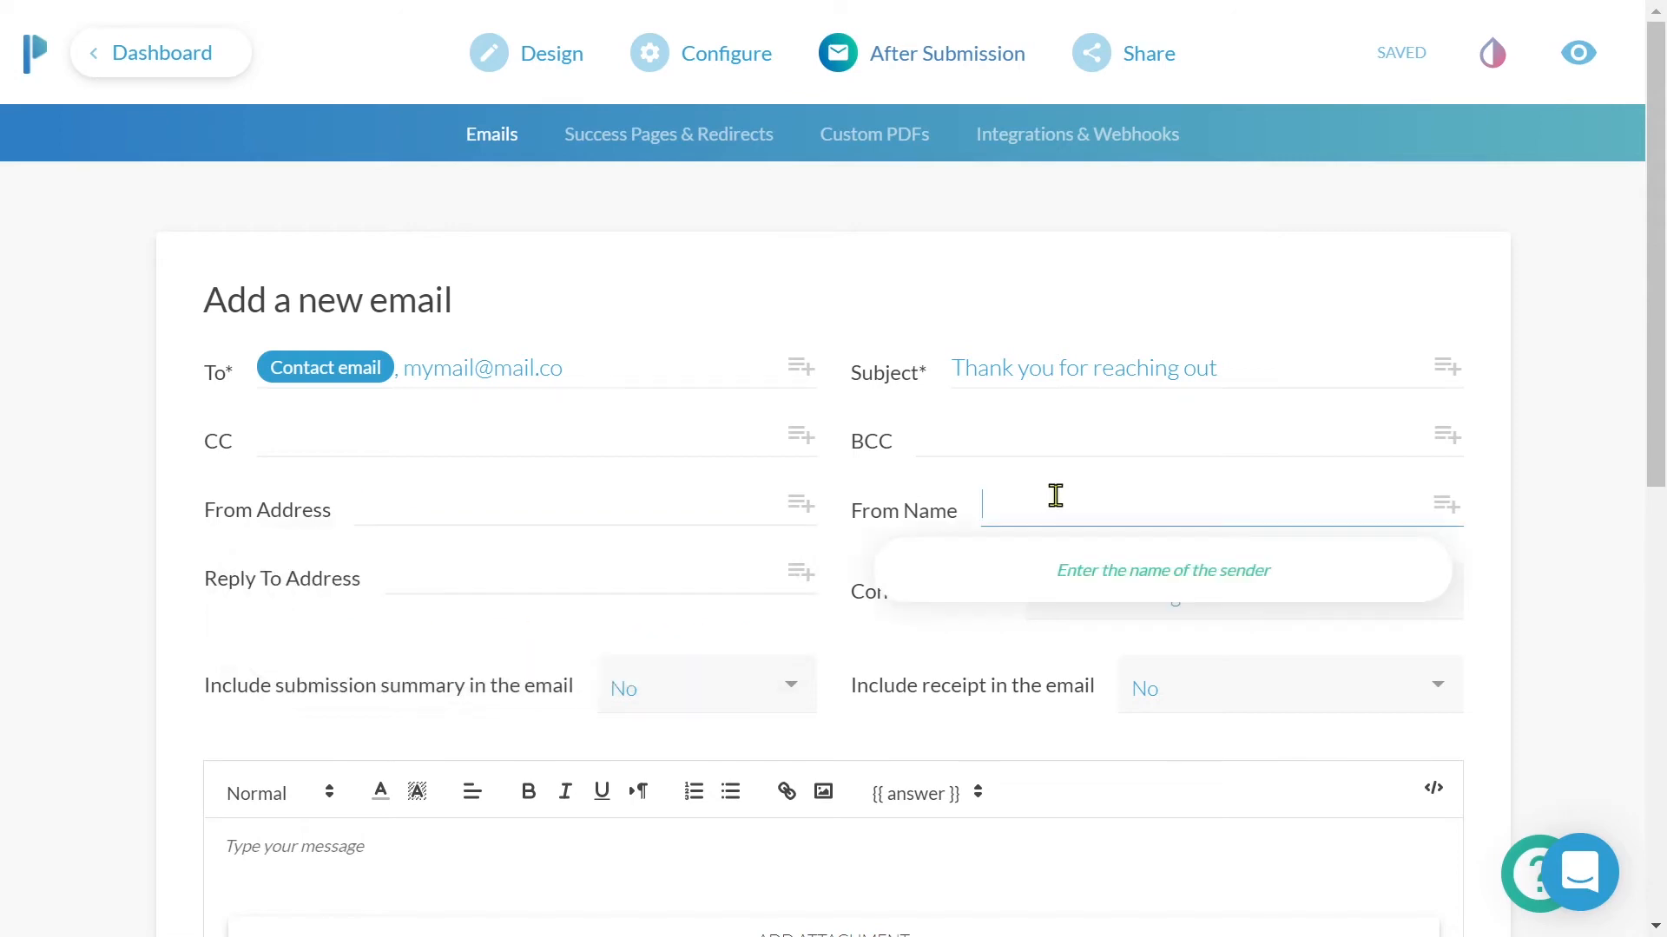
{"action": "left_click", "coordinate": [606, 581]}
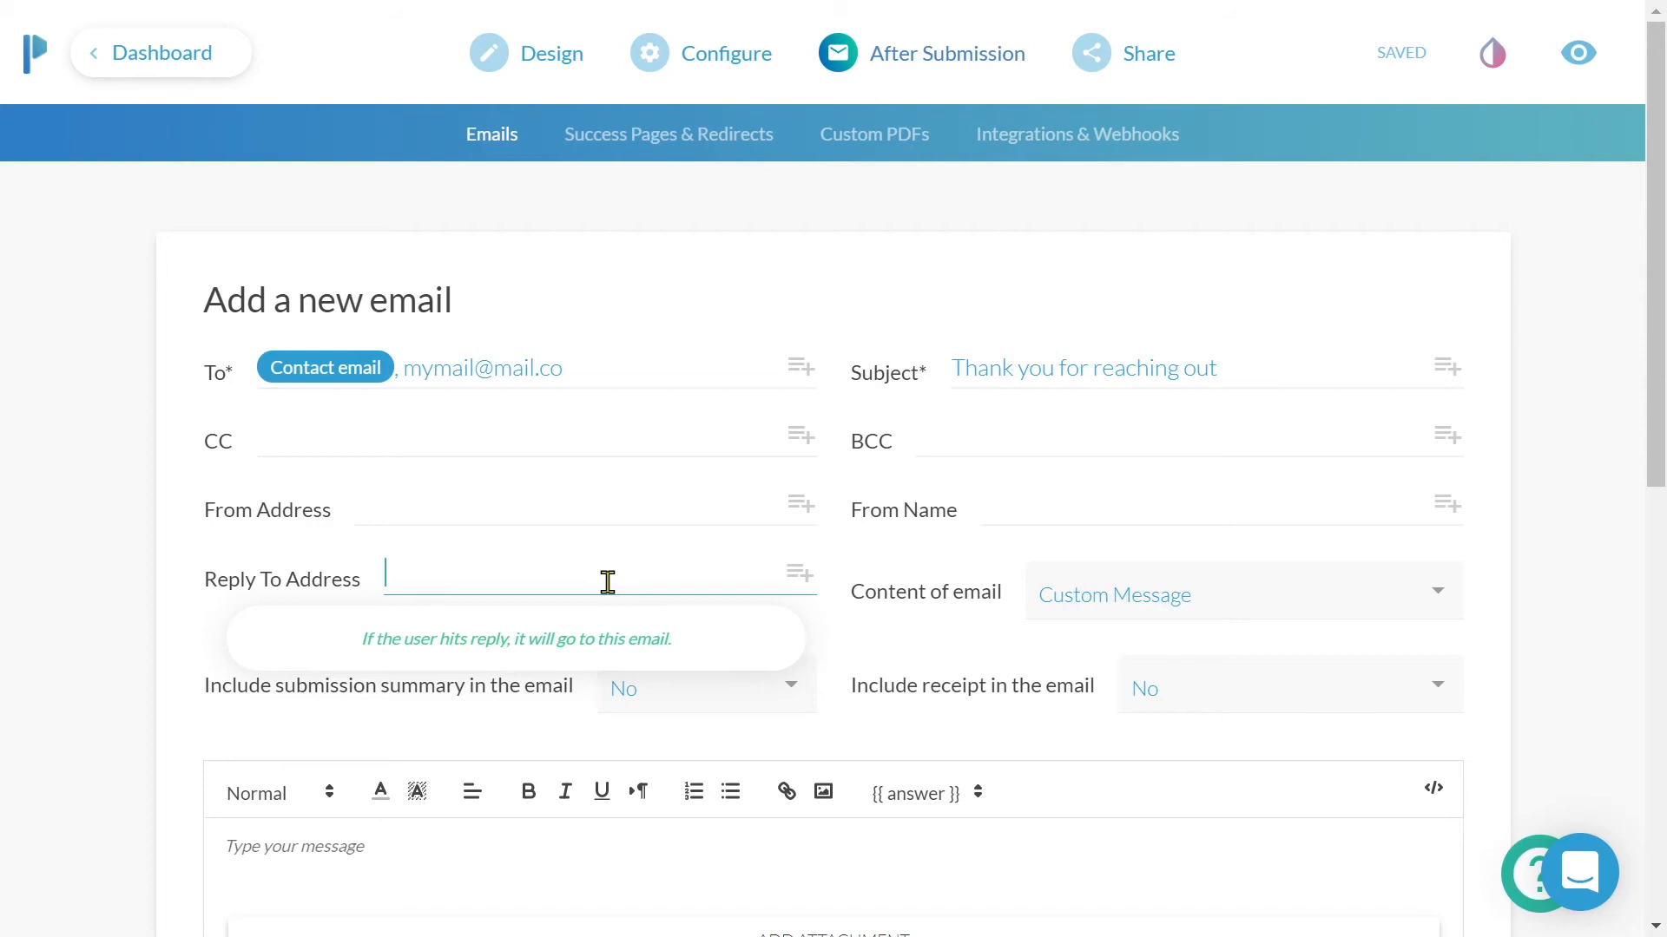
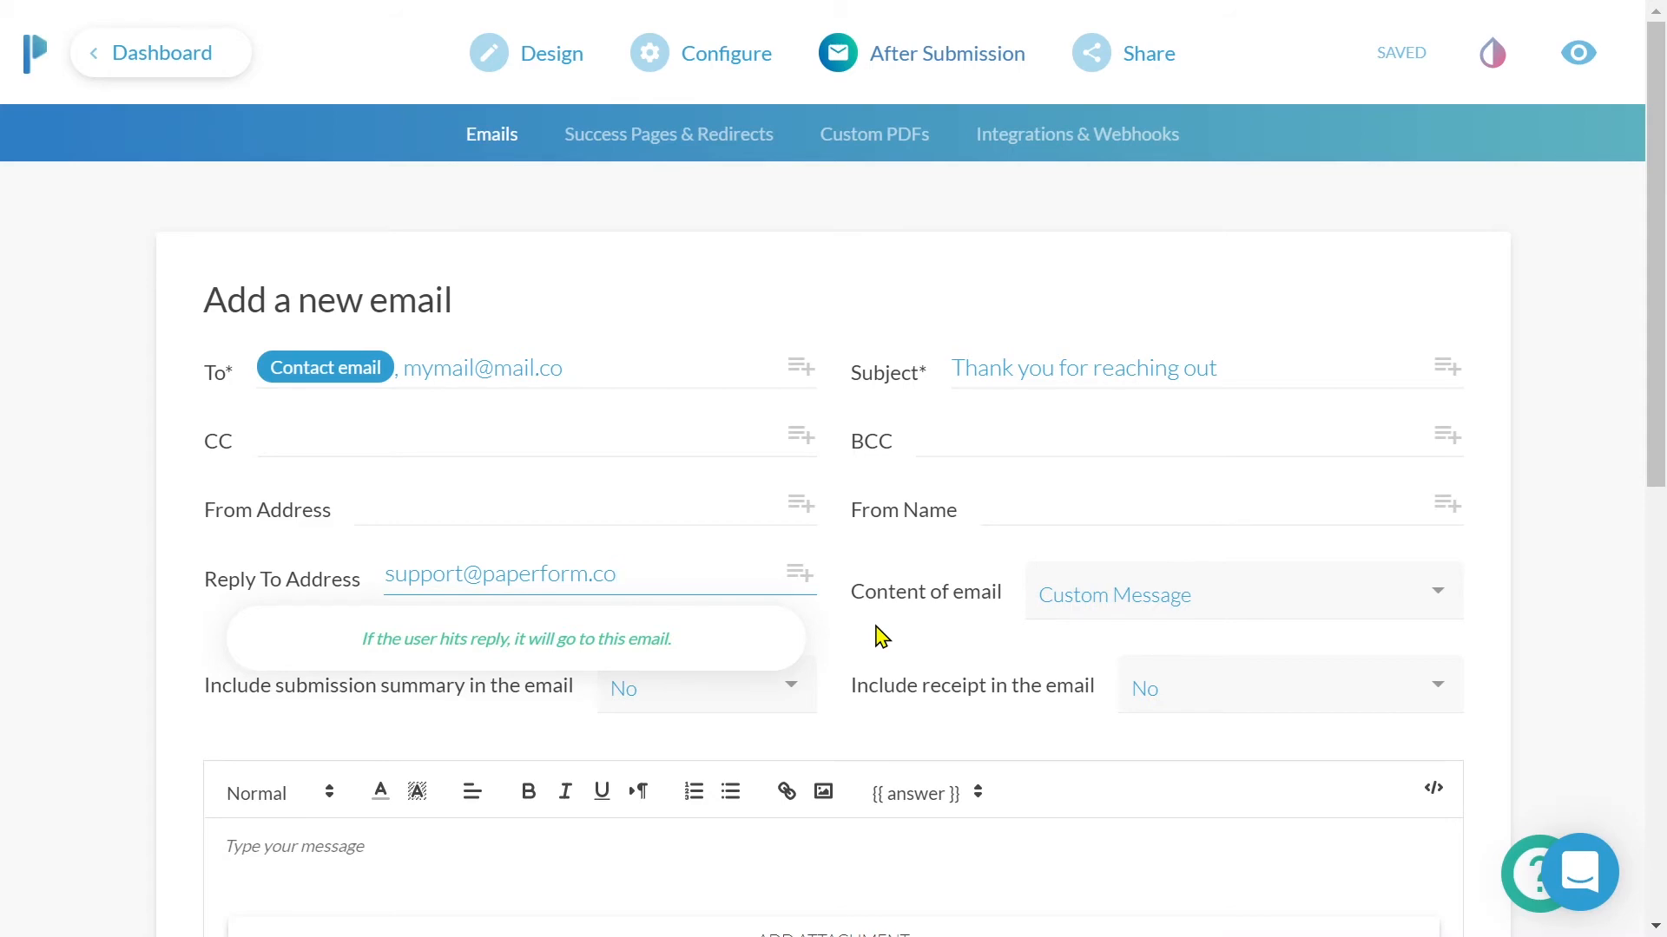
- Keep Custom Message as the email content, with submission summary and receipt both at No
{"action": "key", "text": "Tab"}
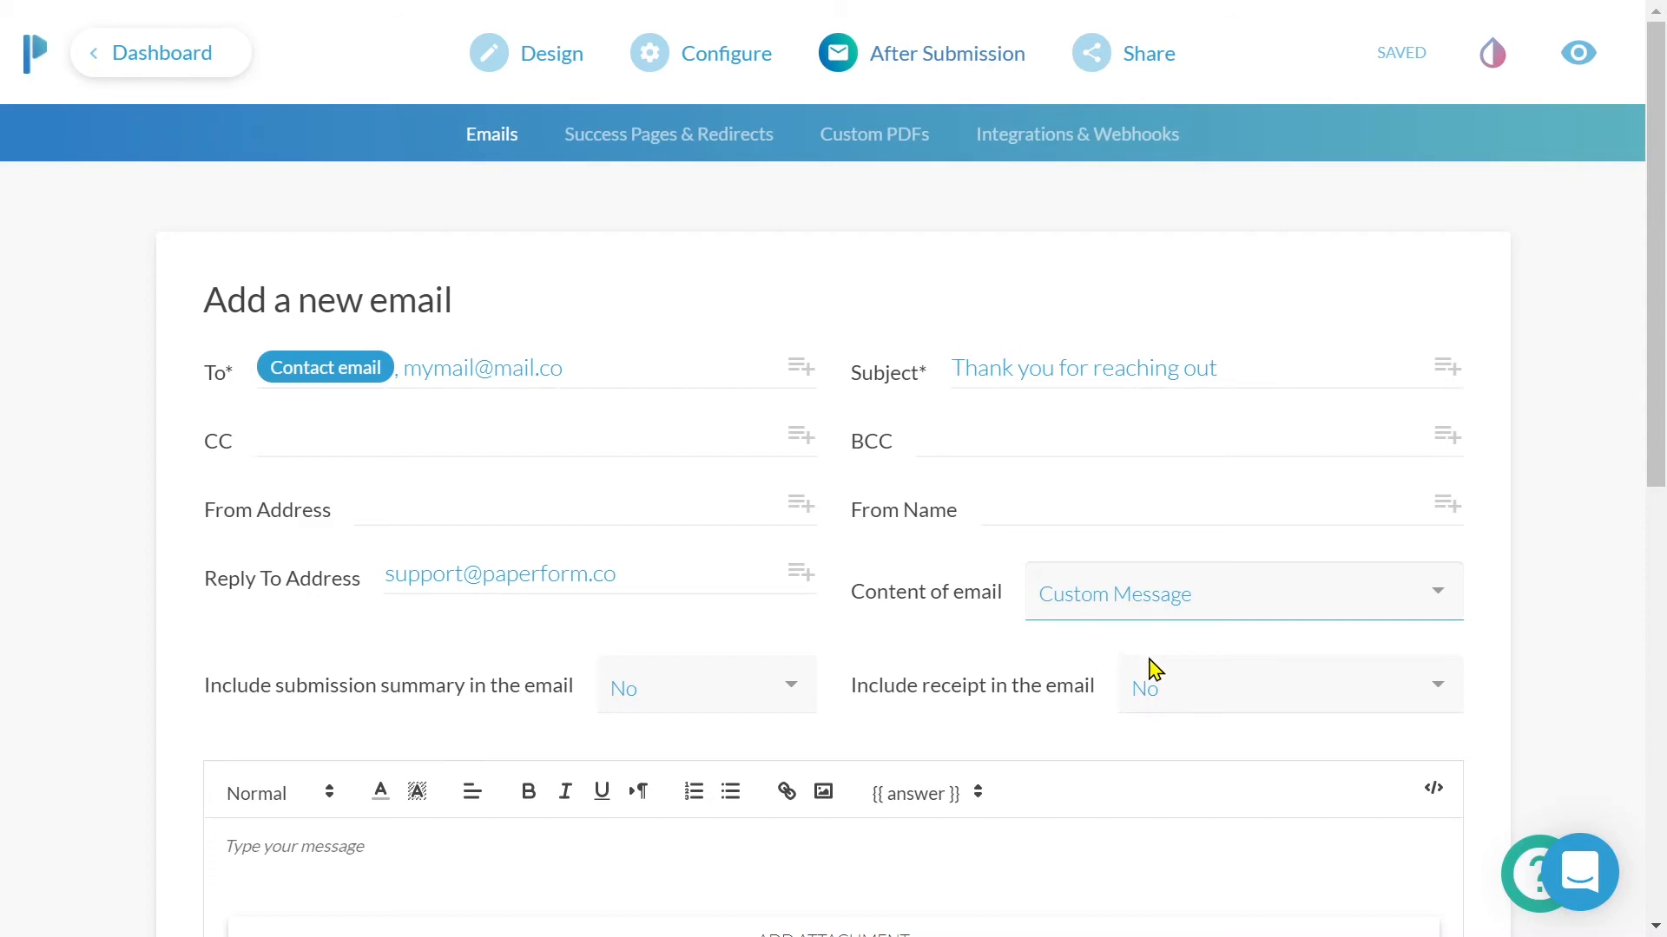
{"action": "left_click", "coordinate": [1437, 600]}
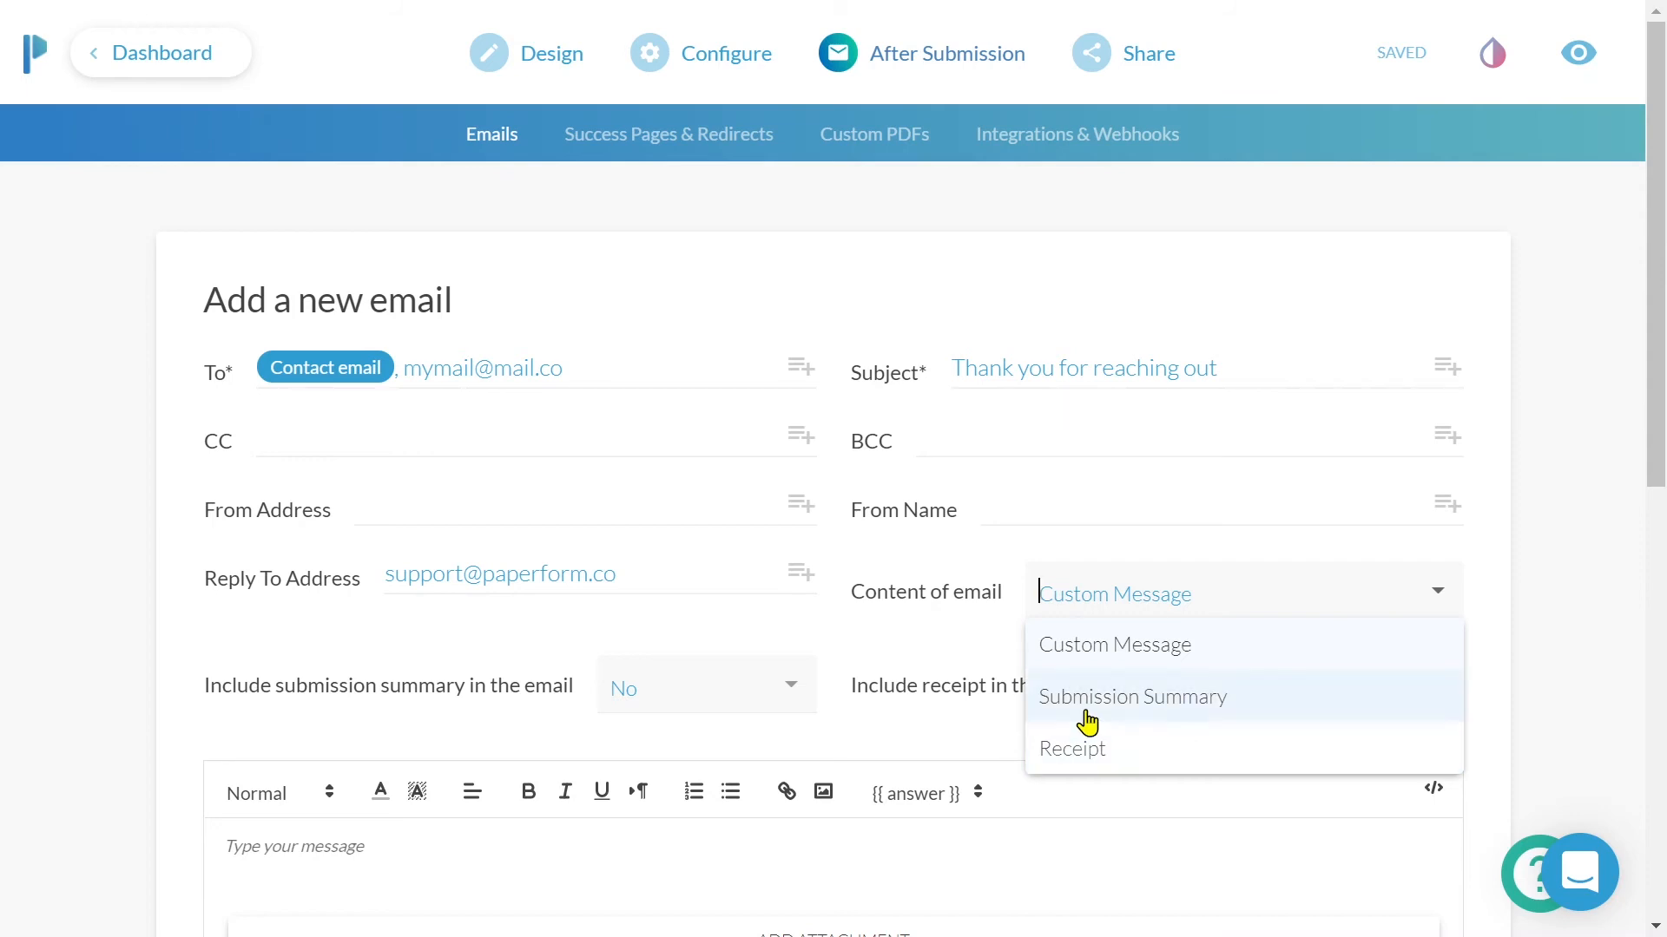
{"action": "left_click", "coordinate": [852, 690]}
{"action": "left_click", "coordinate": [800, 700]}
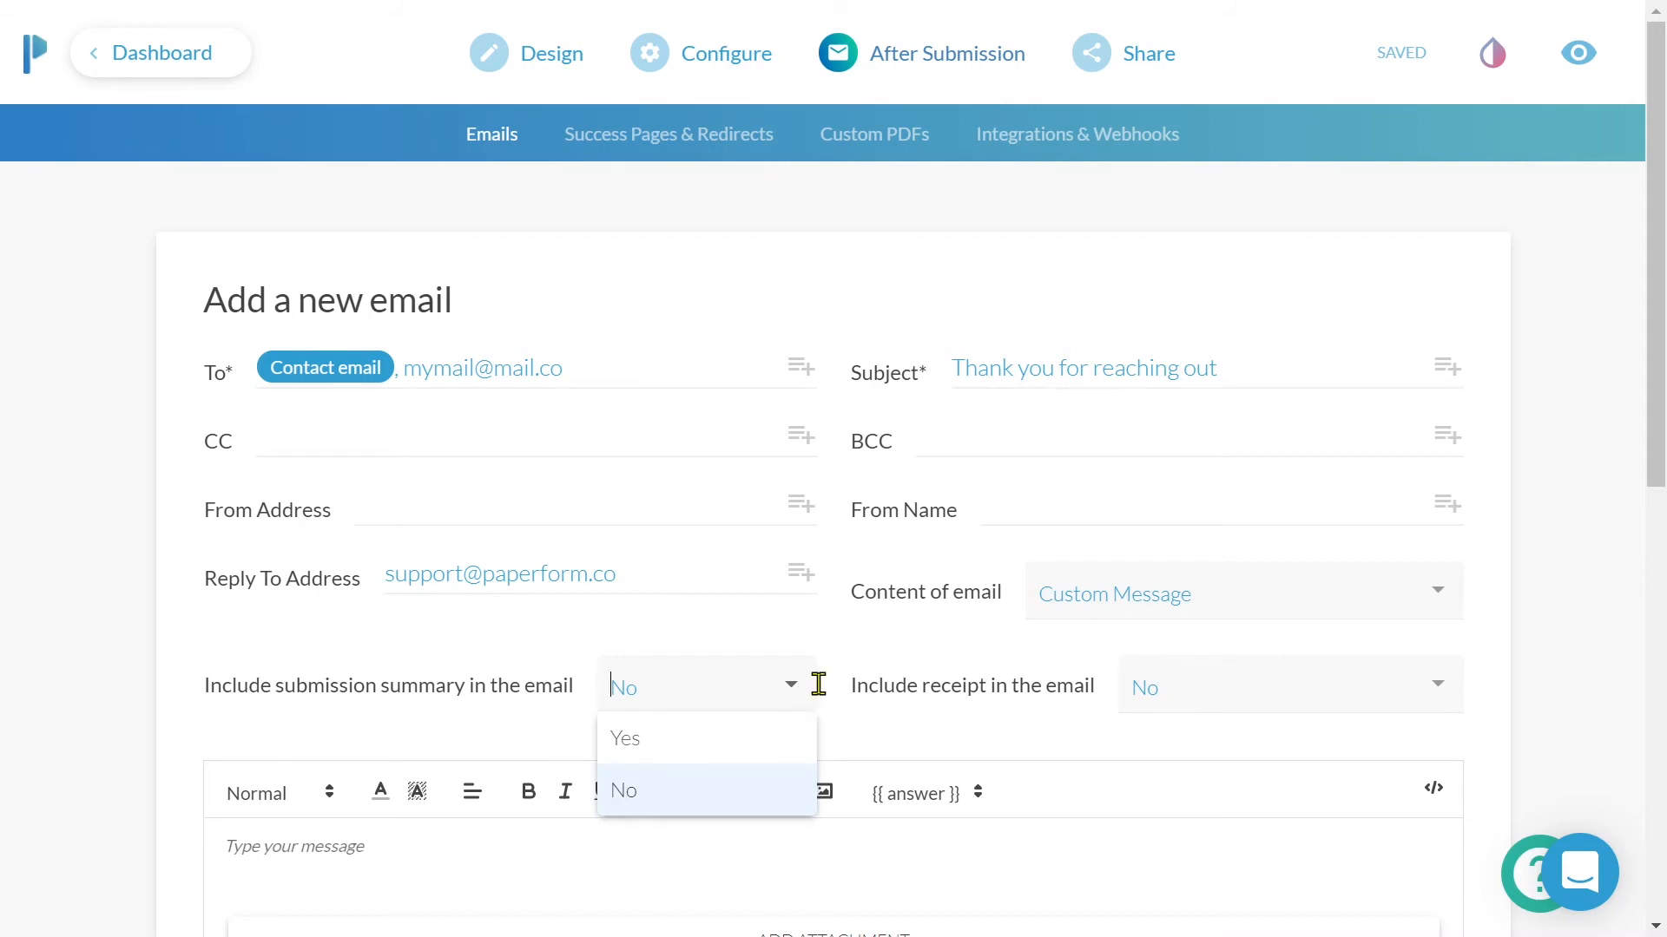
{"action": "left_click", "coordinate": [1432, 697]}
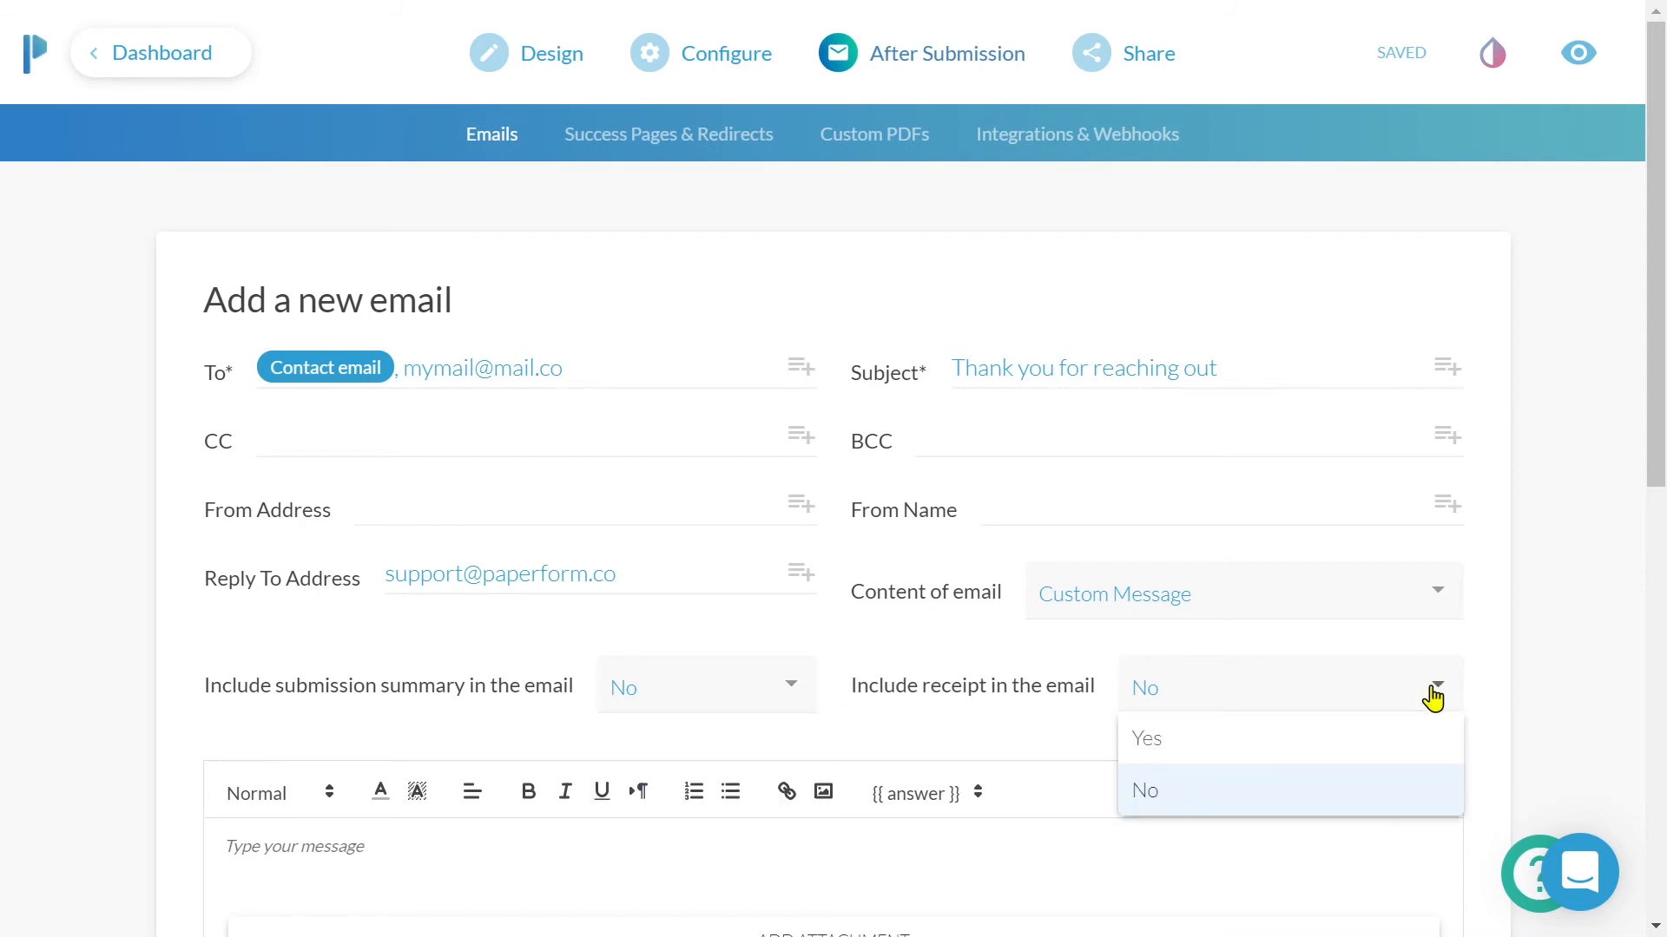
{"action": "scroll", "coordinate": [1432, 697], "scroll_direction": "down", "scroll_amount": 5}
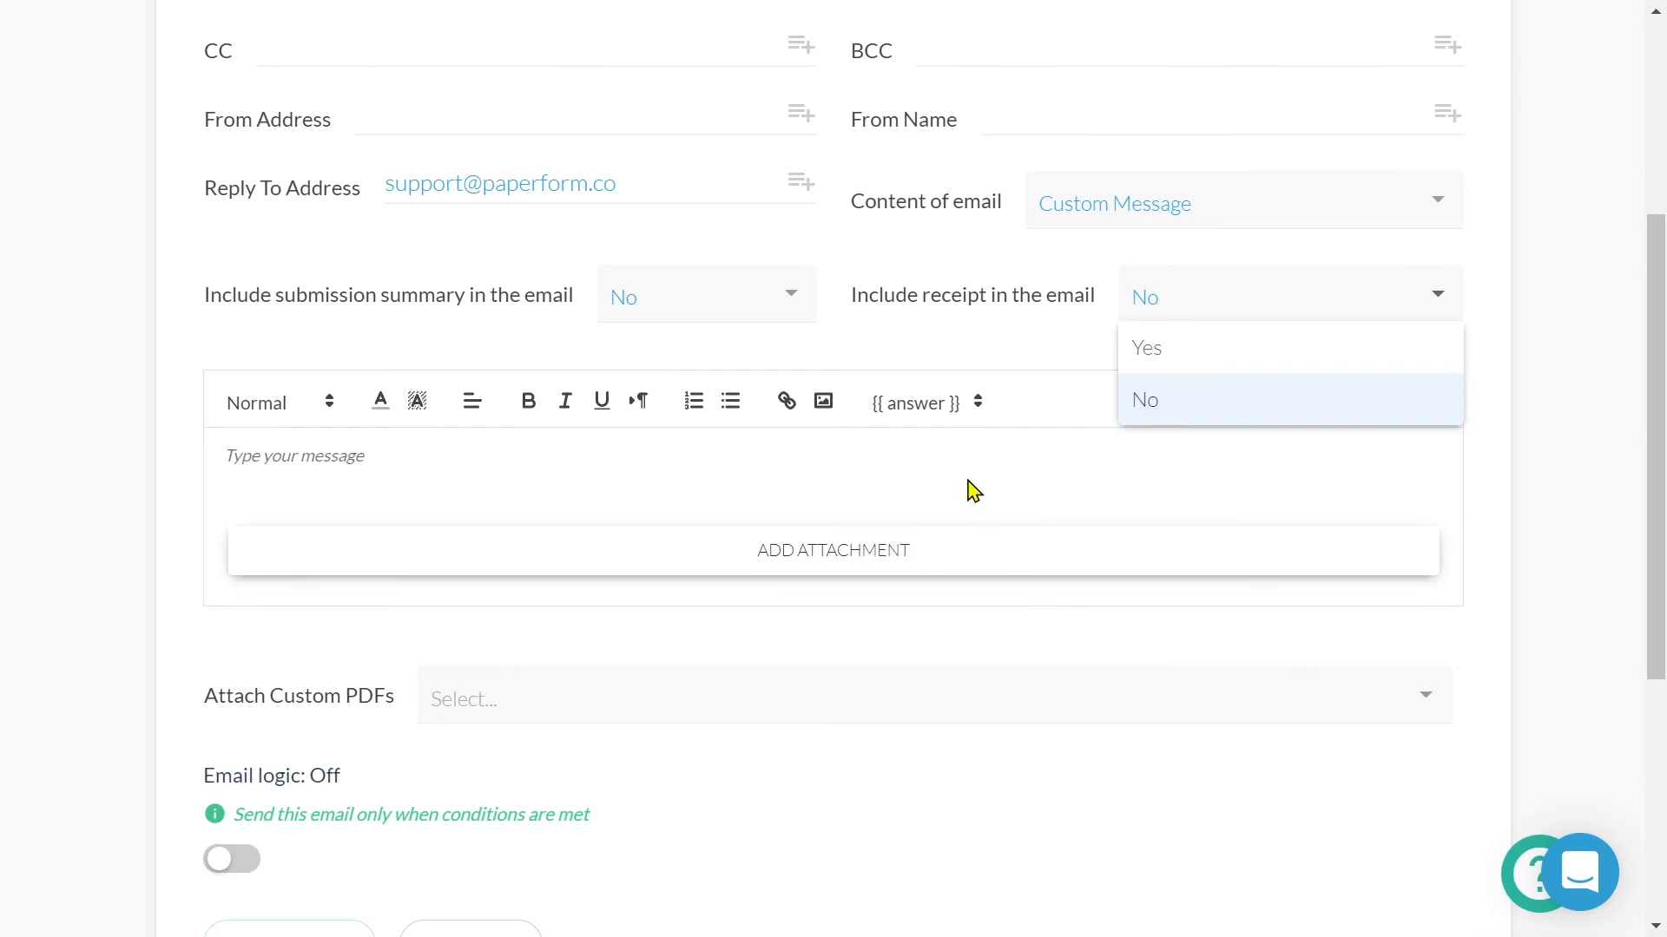
{"action": "left_click", "coordinate": [960, 446]}
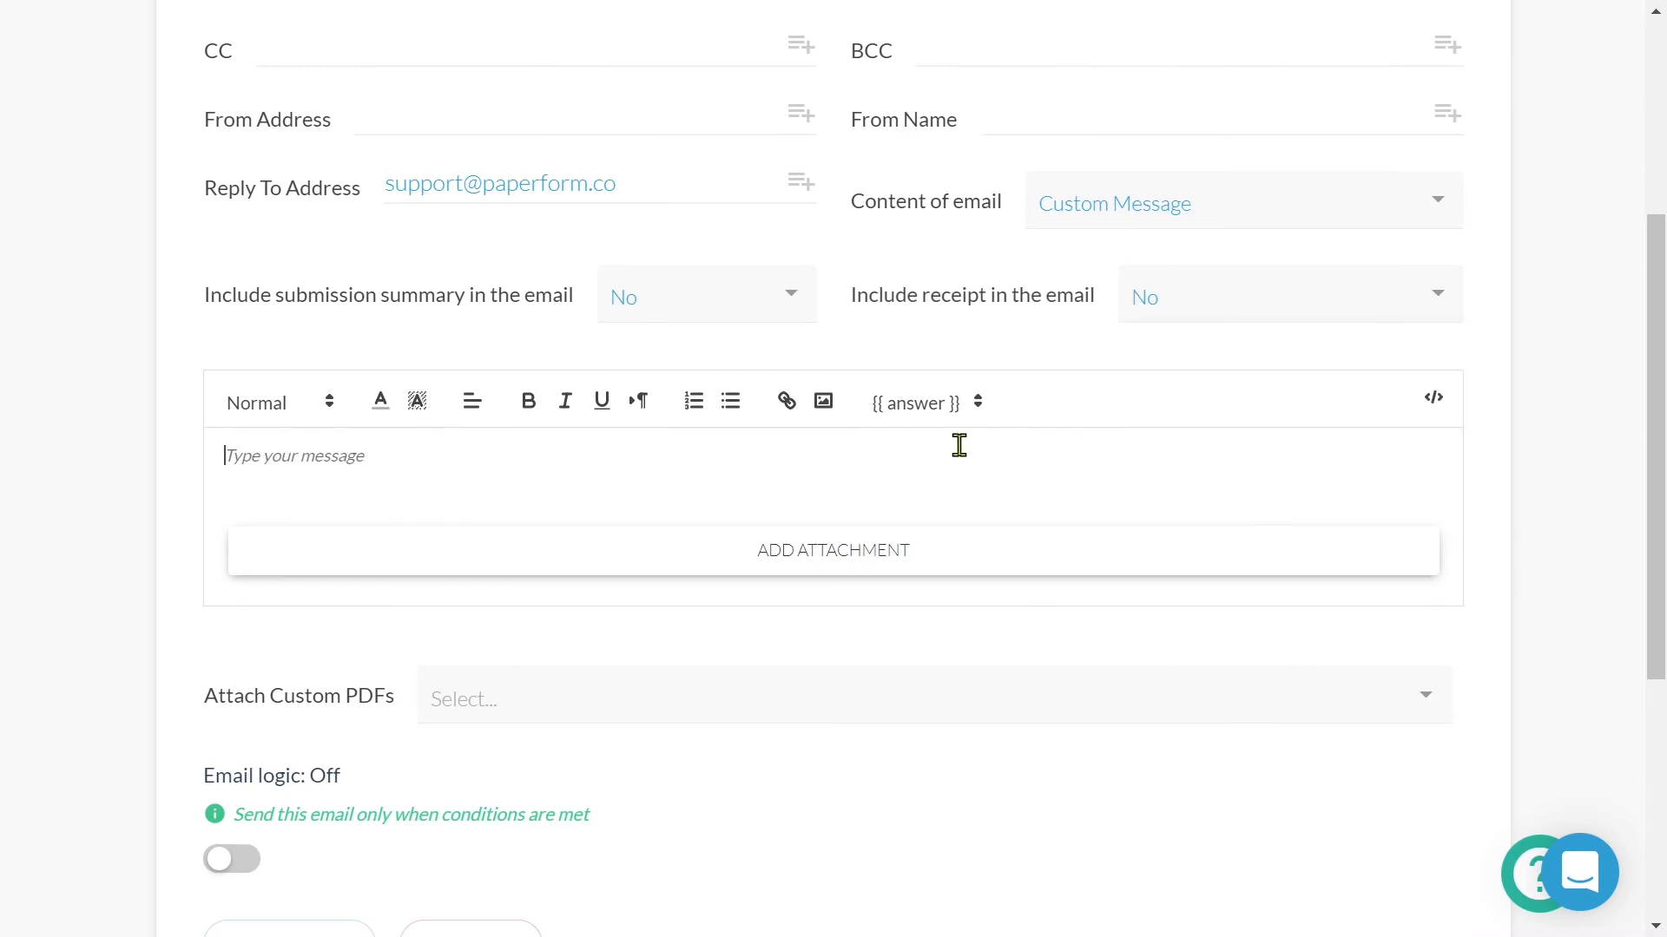
- Begin the message with 'Hi' followed by the respondent's First name answer
{"action": "type", "text": "Hi"}
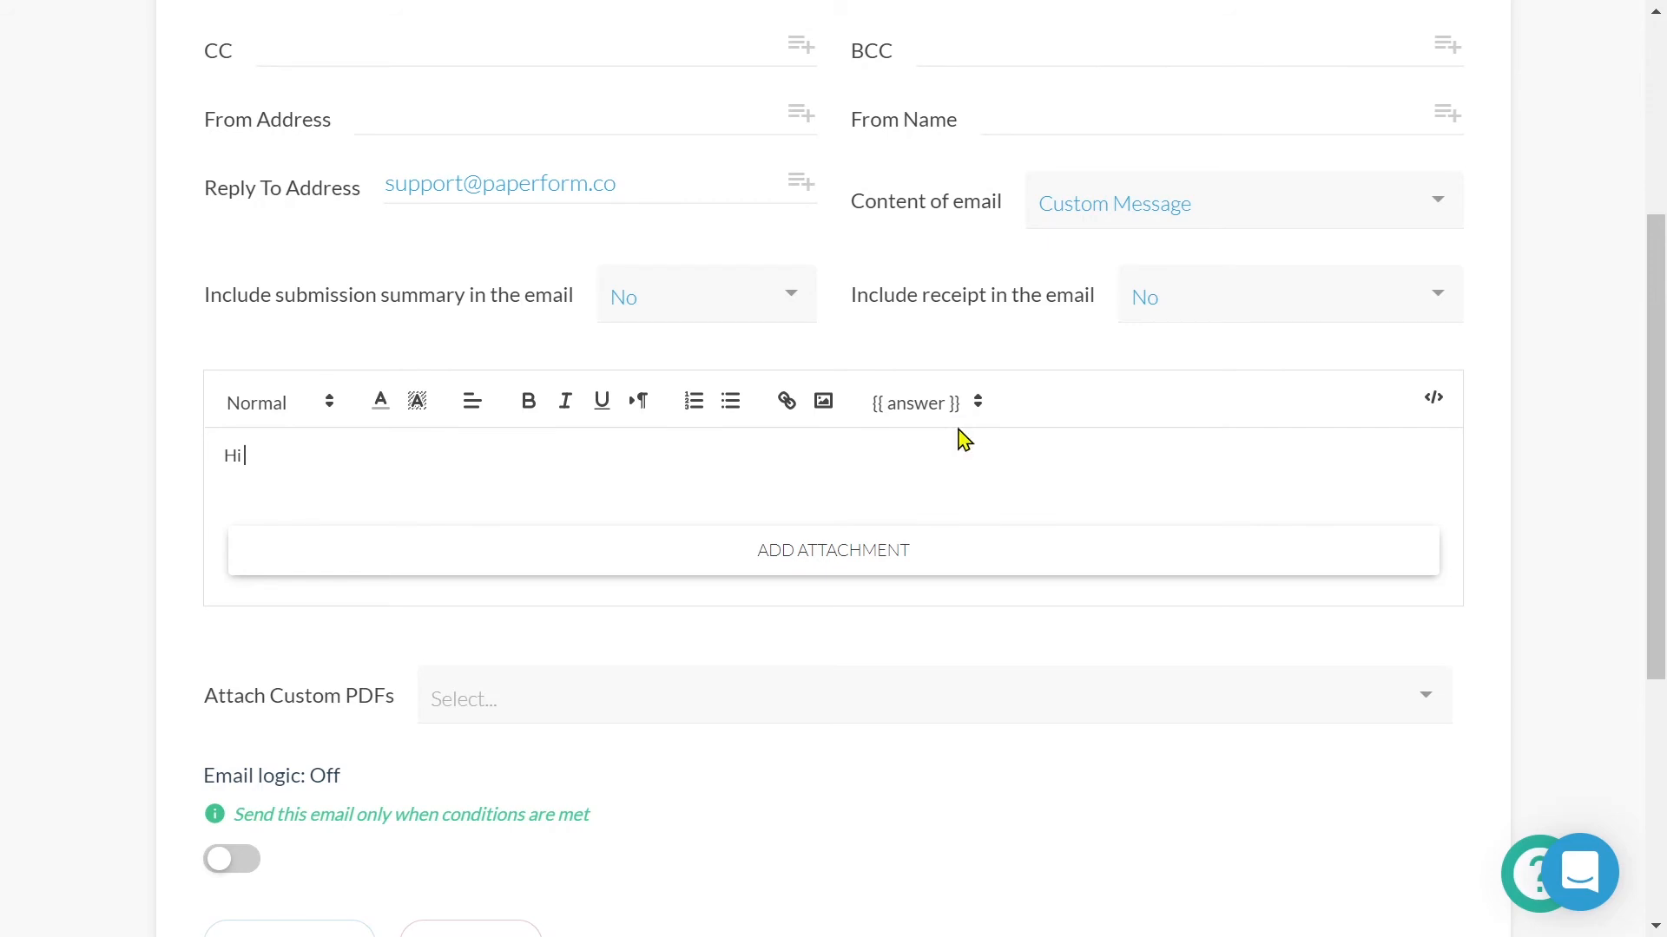
{"action": "left_click", "coordinate": [956, 412]}
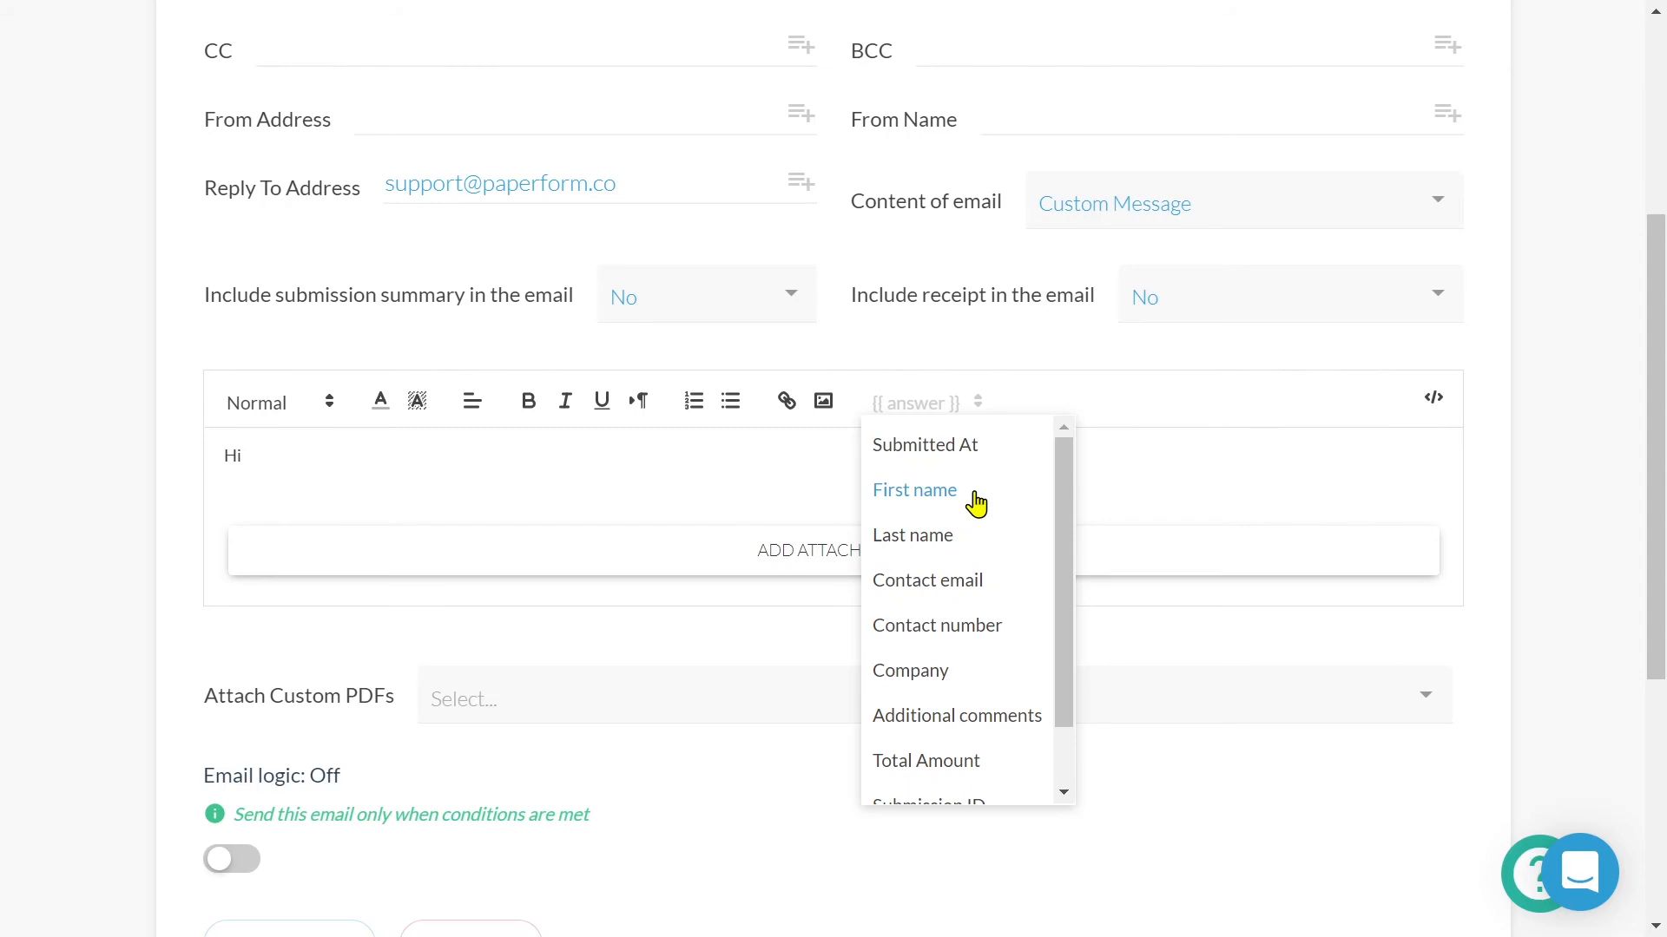
{"action": "scroll", "coordinate": [976, 504], "scroll_direction": "down", "scroll_amount": 1}
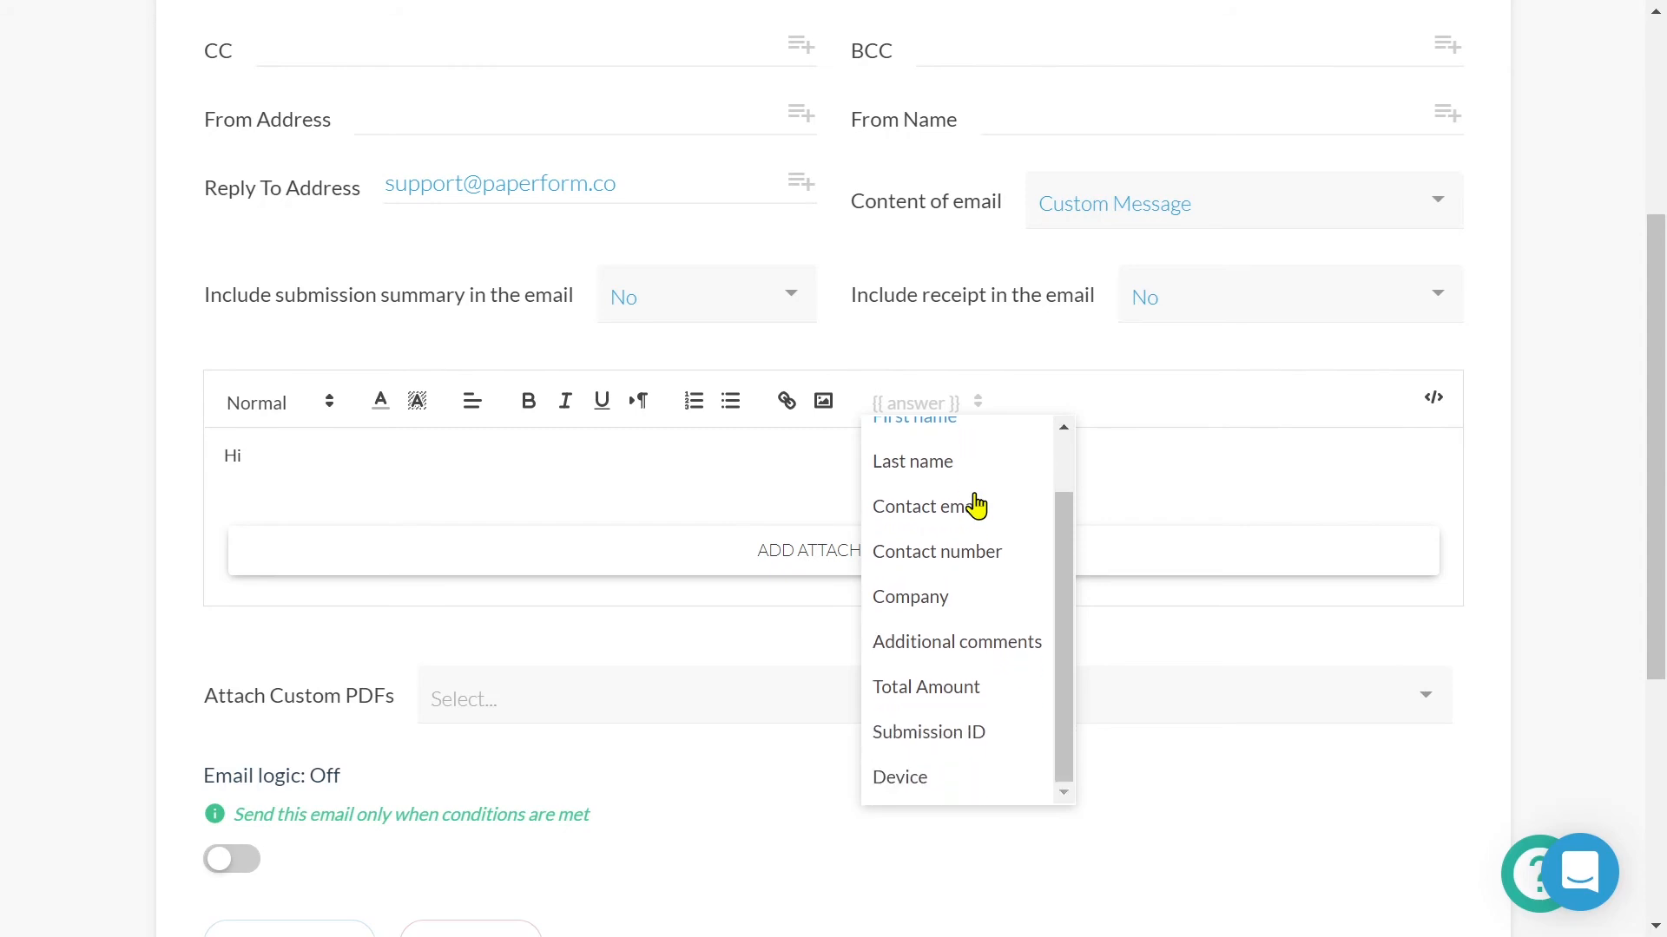
{"action": "scroll", "coordinate": [973, 502], "scroll_direction": "up", "scroll_amount": 1}
{"action": "left_click", "coordinate": [952, 501]}
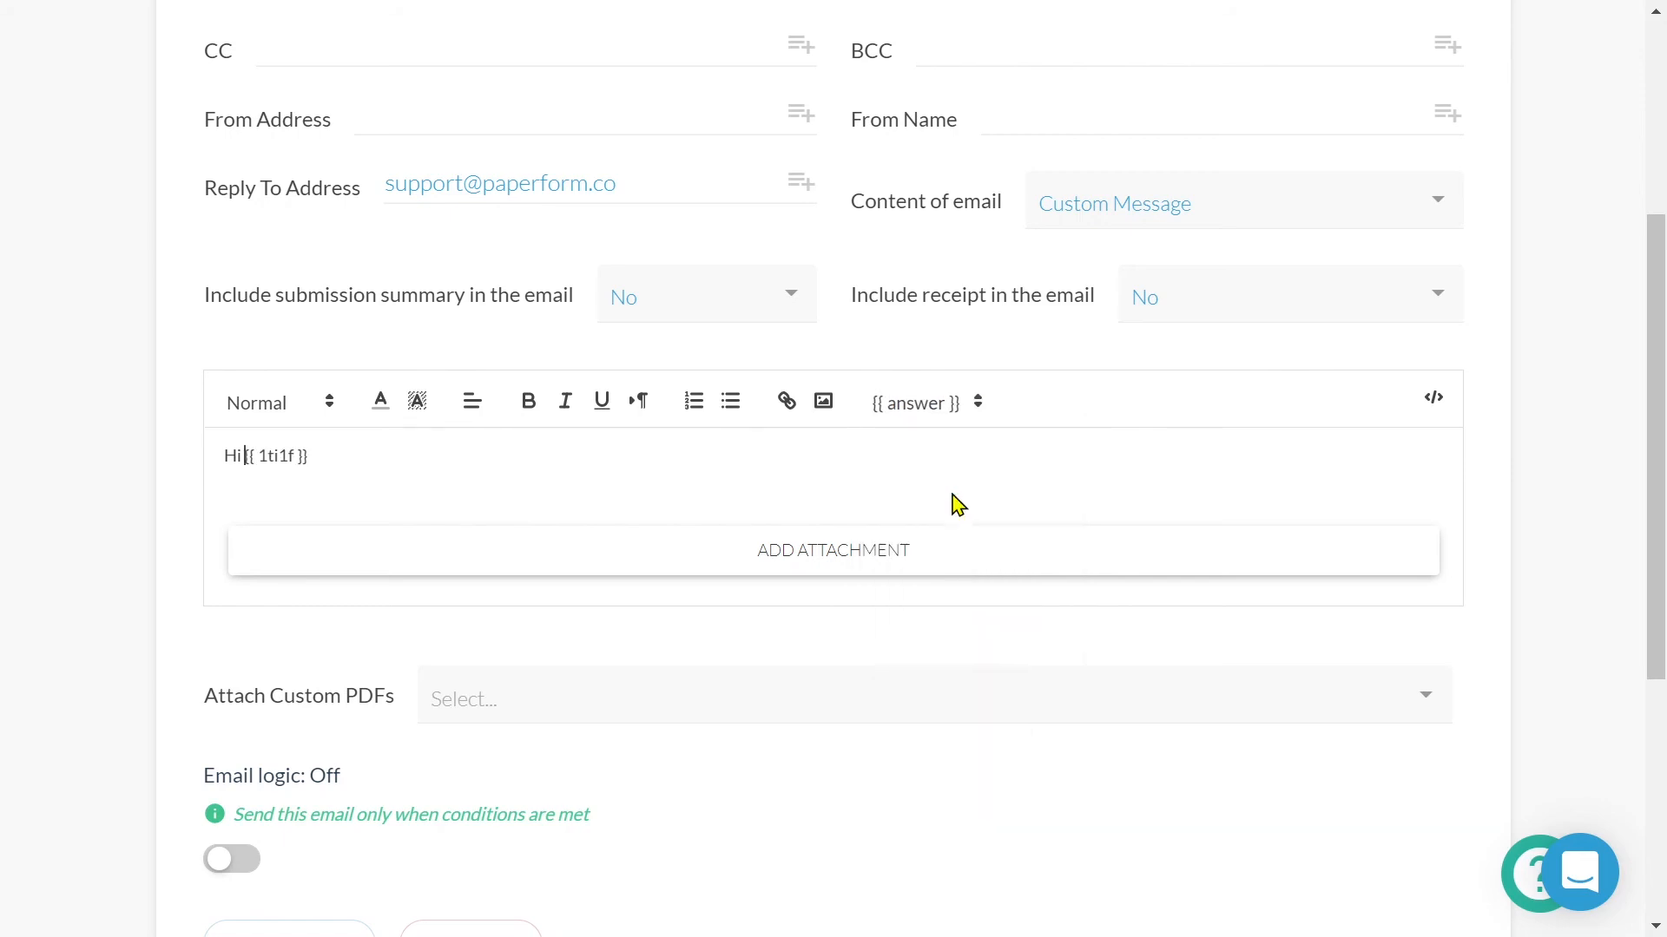
{"action": "left_click", "coordinate": [642, 447]}
- Add lines 'Thank you for reaching out' and 'We appreciate you', signed 'Warm Regards, The WAVES Team'
{"action": "type", "text": ","}
{"action": "key", "text": "Return"}
{"action": "type", "text": "Thank you for reaching out"}
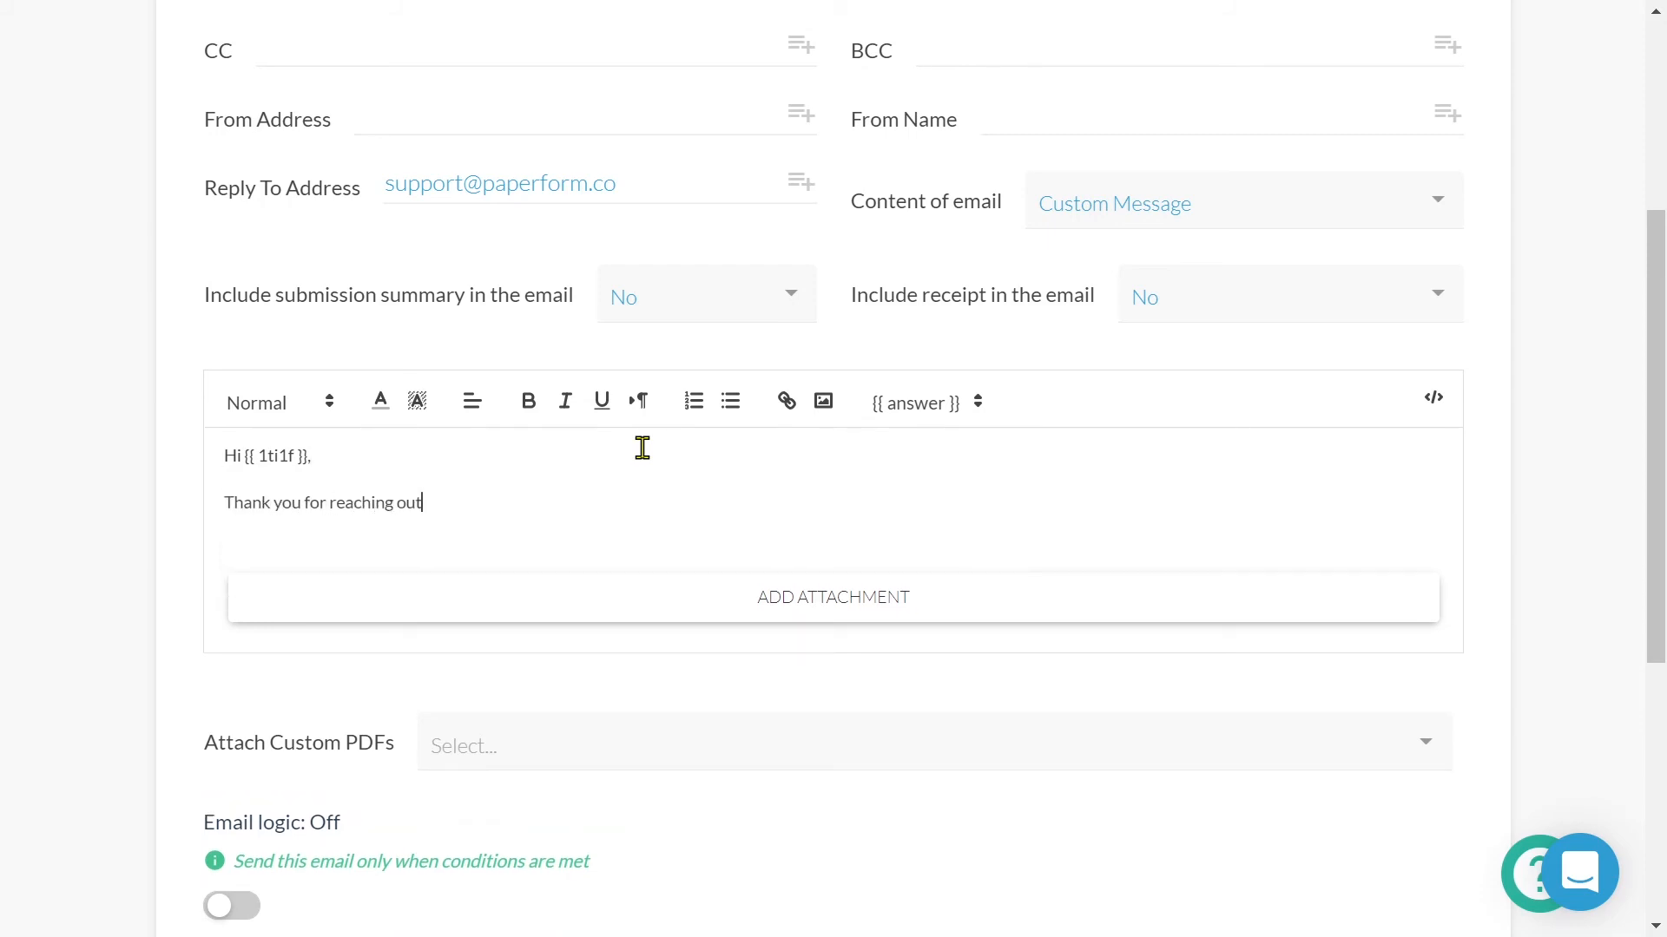
{"action": "key", "text": "Return"}
{"action": "type", "text": "We appreciate you"}
{"action": "key", "text": "Return"}
{"action": "type", "text": "Warm Regards,"}
{"action": "key", "text": "Return"}
{"action": "type", "text": "The WAVES Team"}
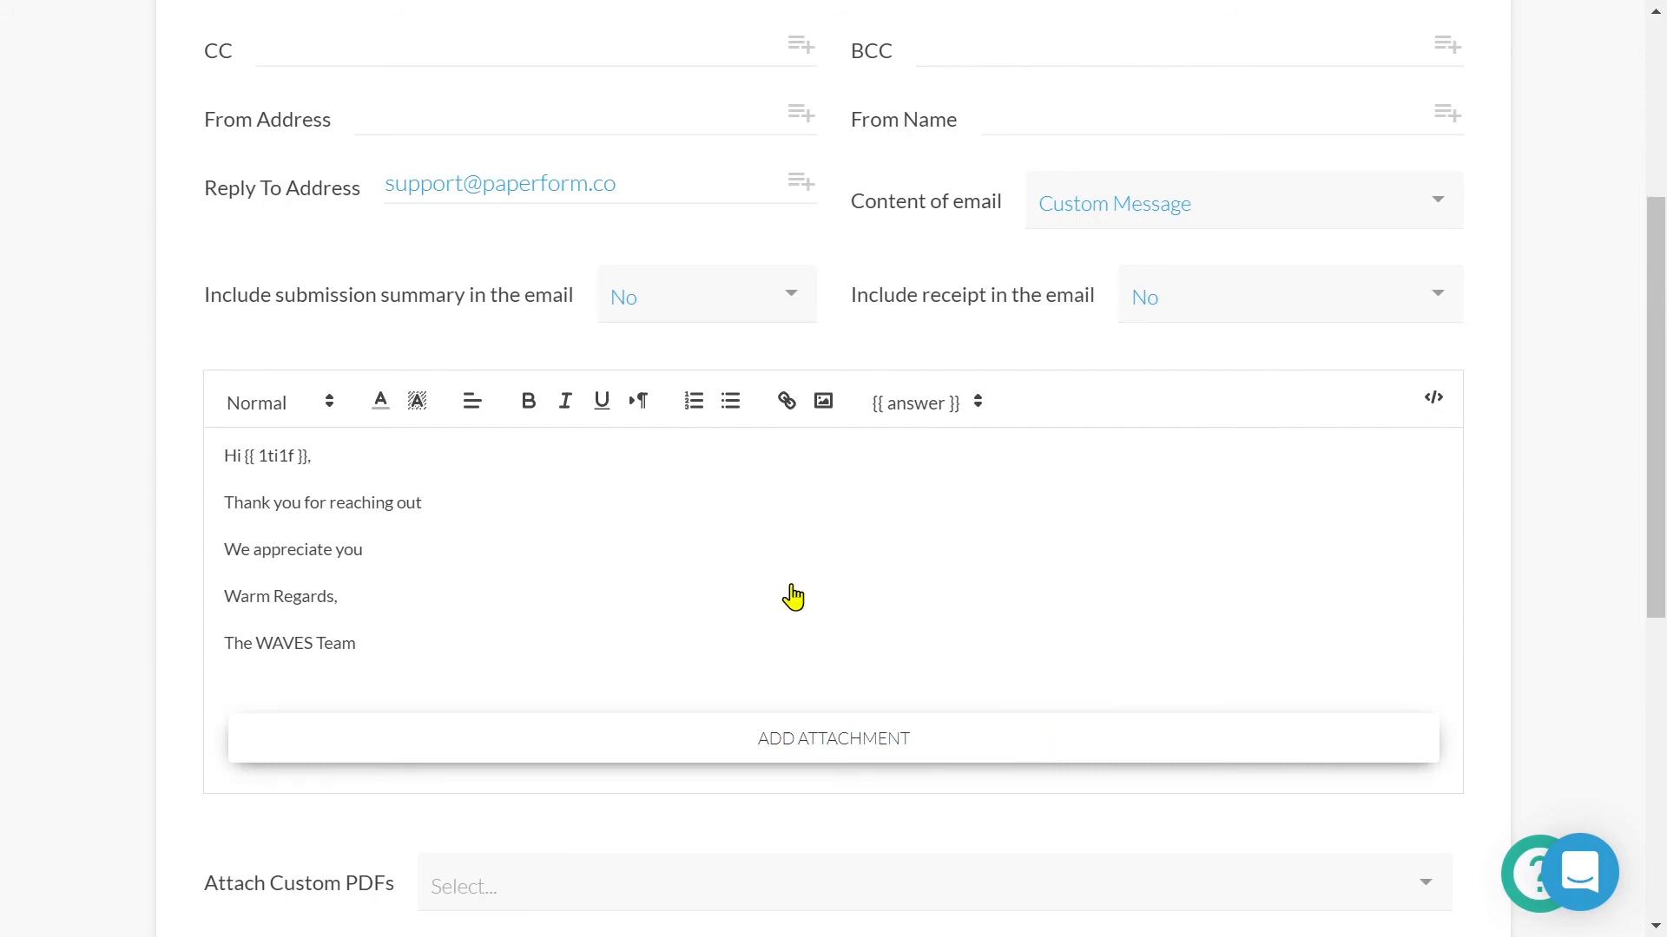
{"action": "scroll", "coordinate": [790, 595], "scroll_direction": "down", "scroll_amount": 5}
{"action": "left_click", "coordinate": [1048, 503]}
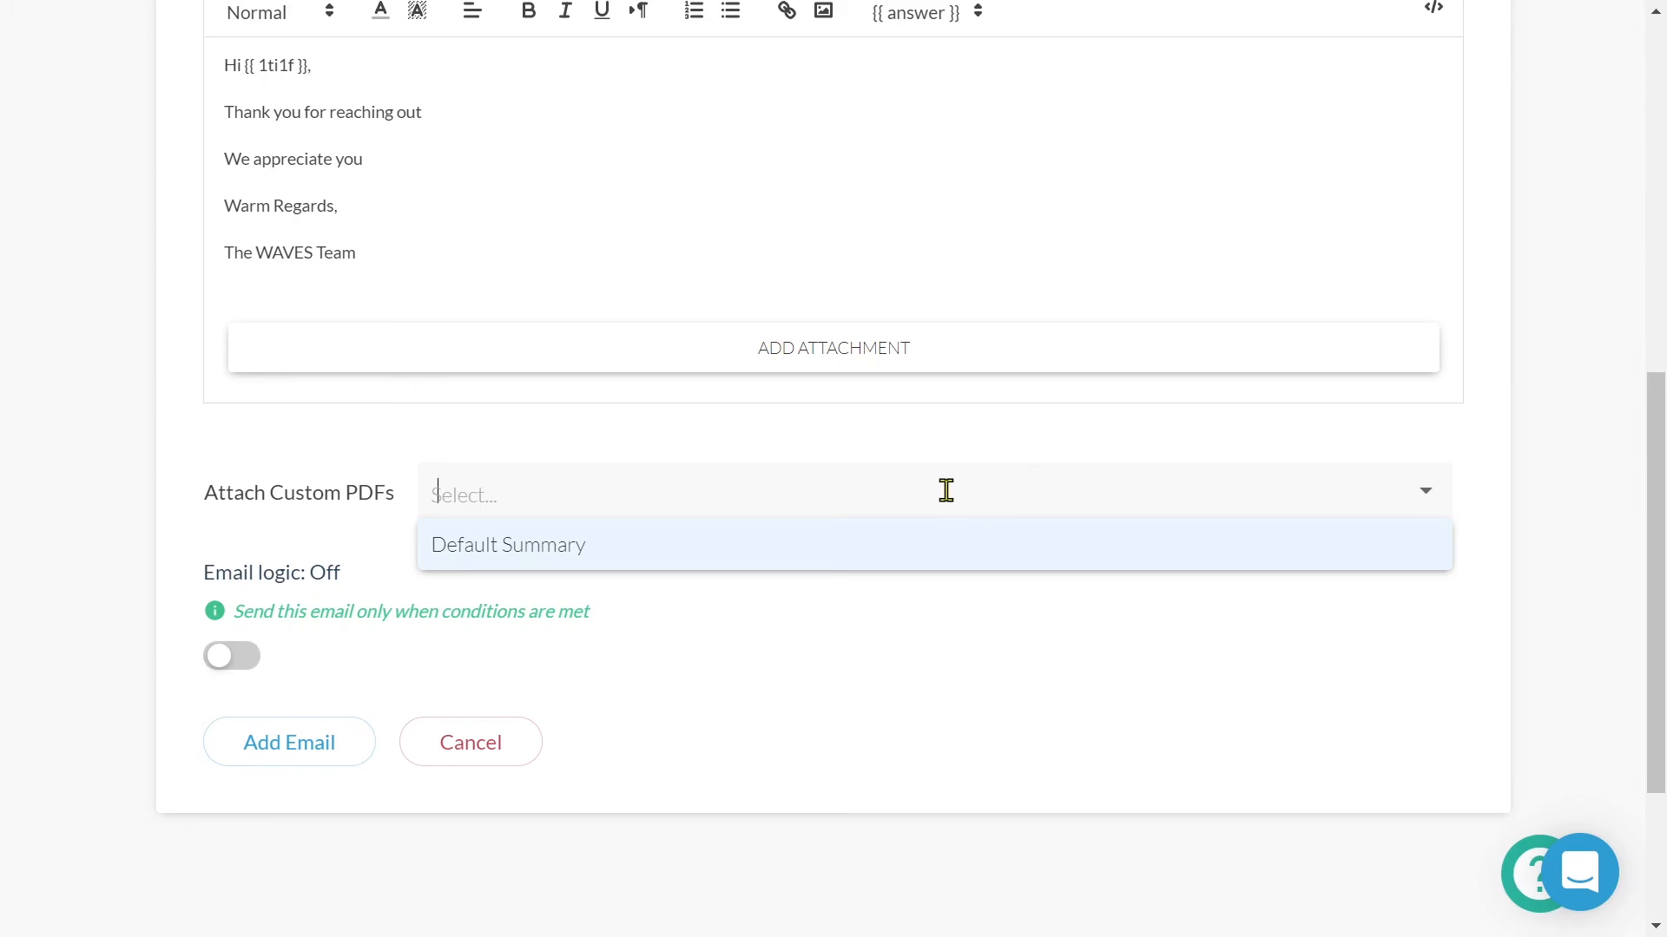
{"action": "left_click", "coordinate": [380, 647]}
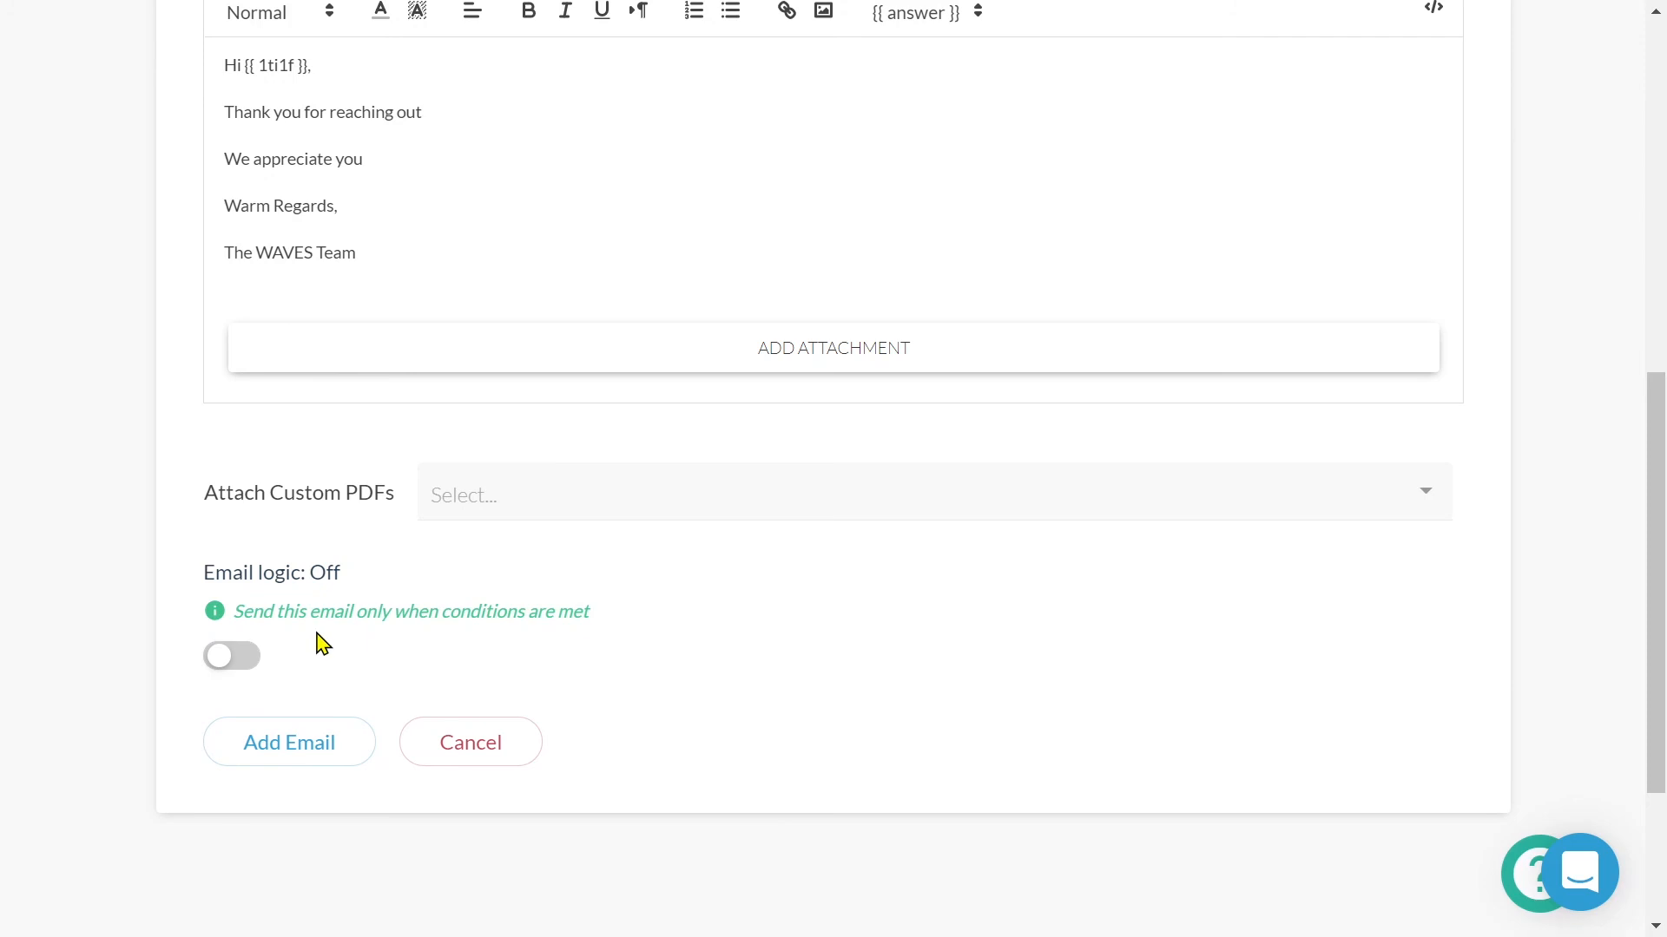
- Turn on email logic with the single condition 'Additional comments is answered'
{"action": "left_click", "coordinate": [243, 658]}
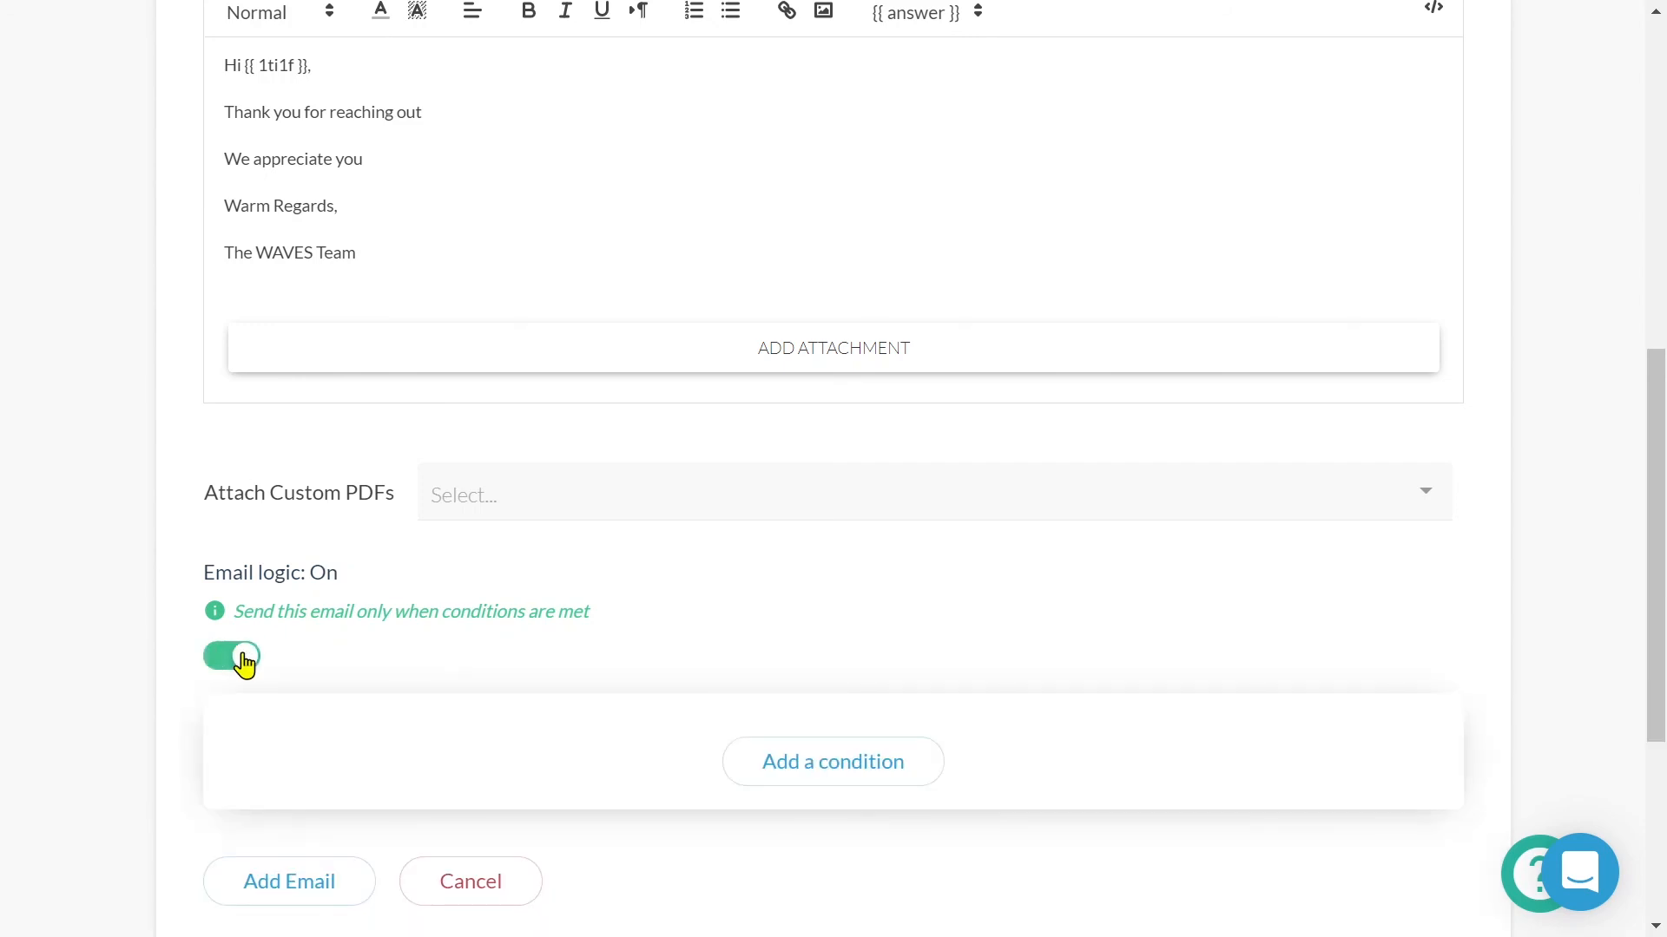
{"action": "left_click", "coordinate": [931, 770]}
{"action": "left_click", "coordinate": [933, 761]}
{"action": "scroll", "coordinate": [929, 763], "scroll_direction": "down", "scroll_amount": 3}
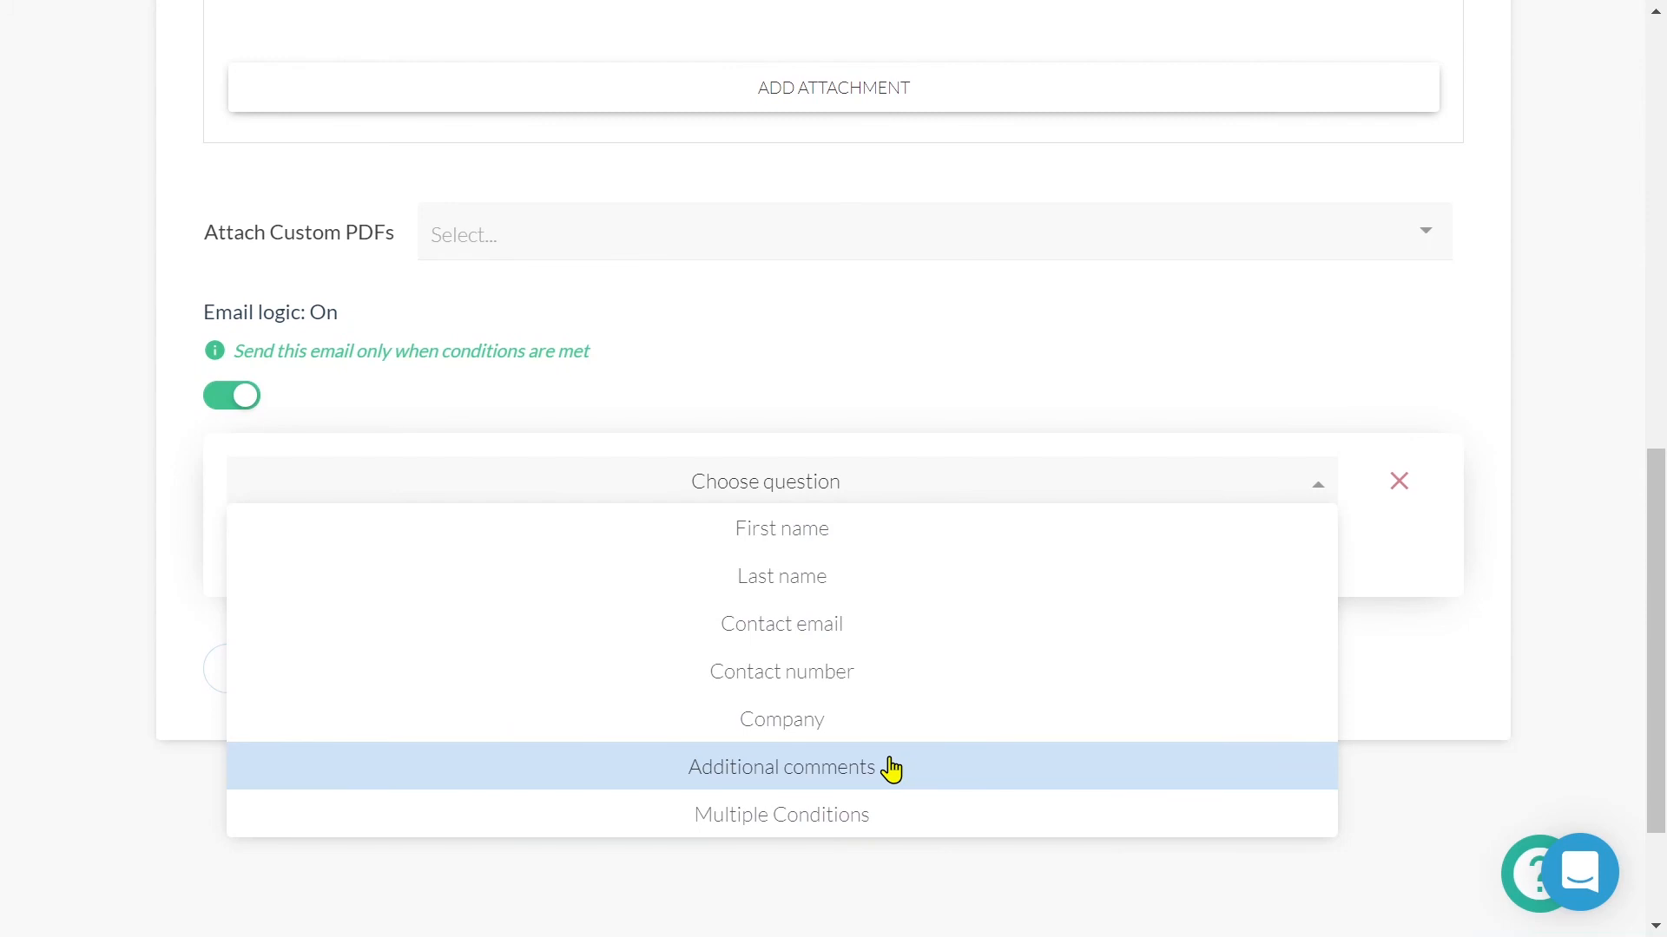
{"action": "left_click", "coordinate": [892, 769]}
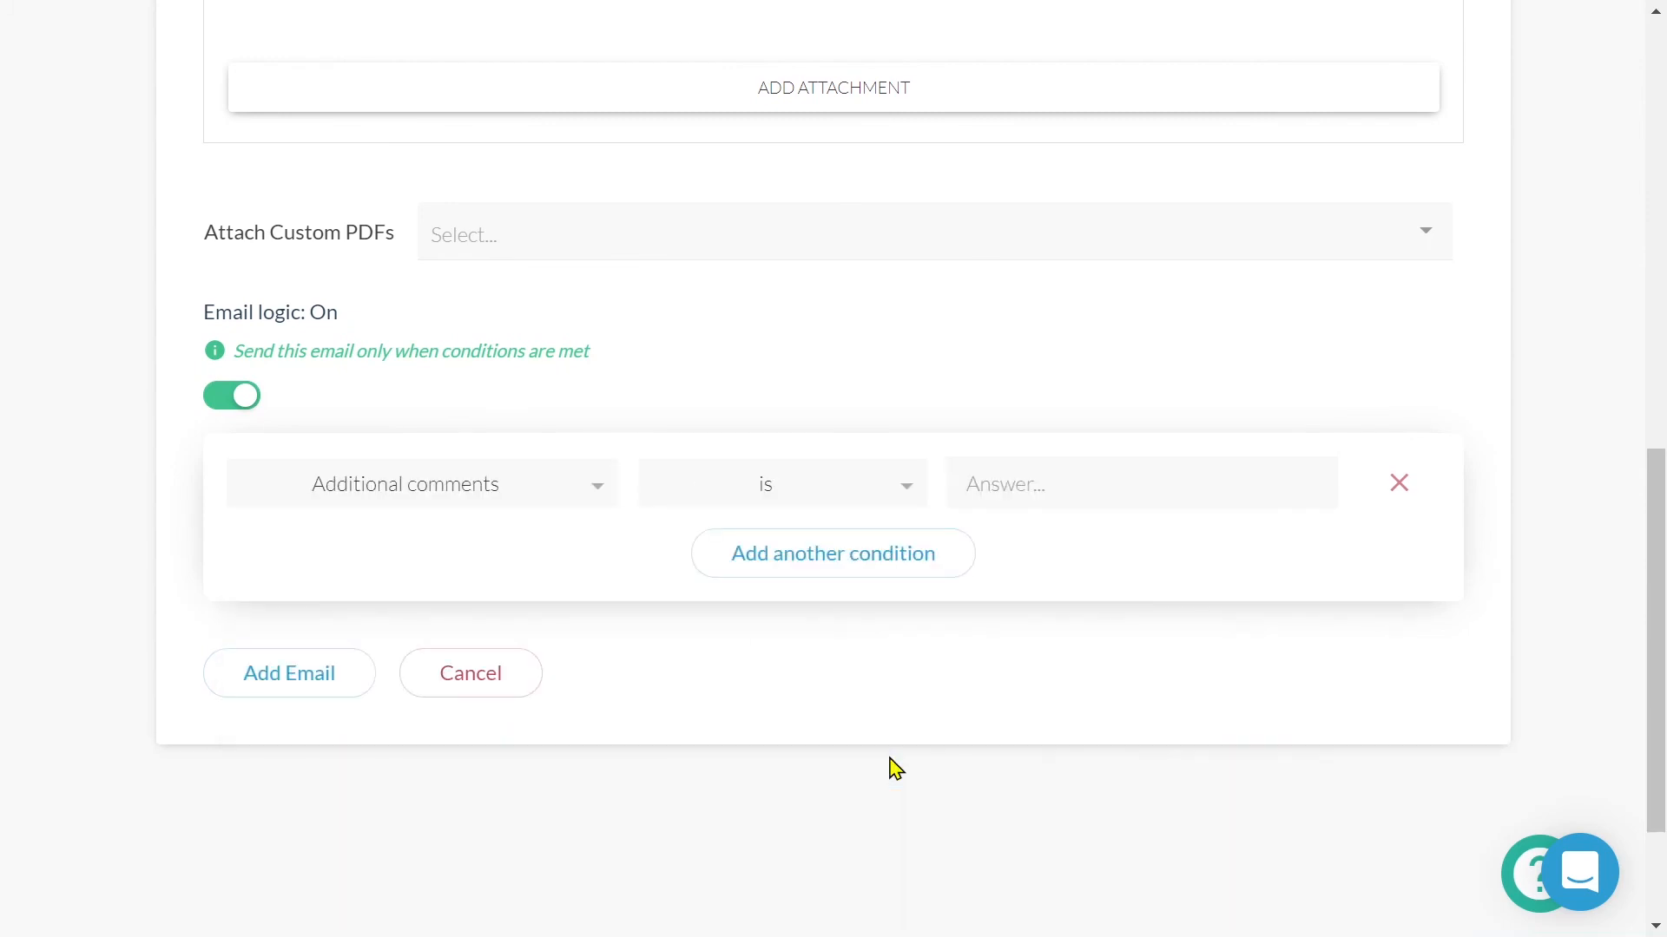
{"action": "left_click", "coordinate": [908, 490]}
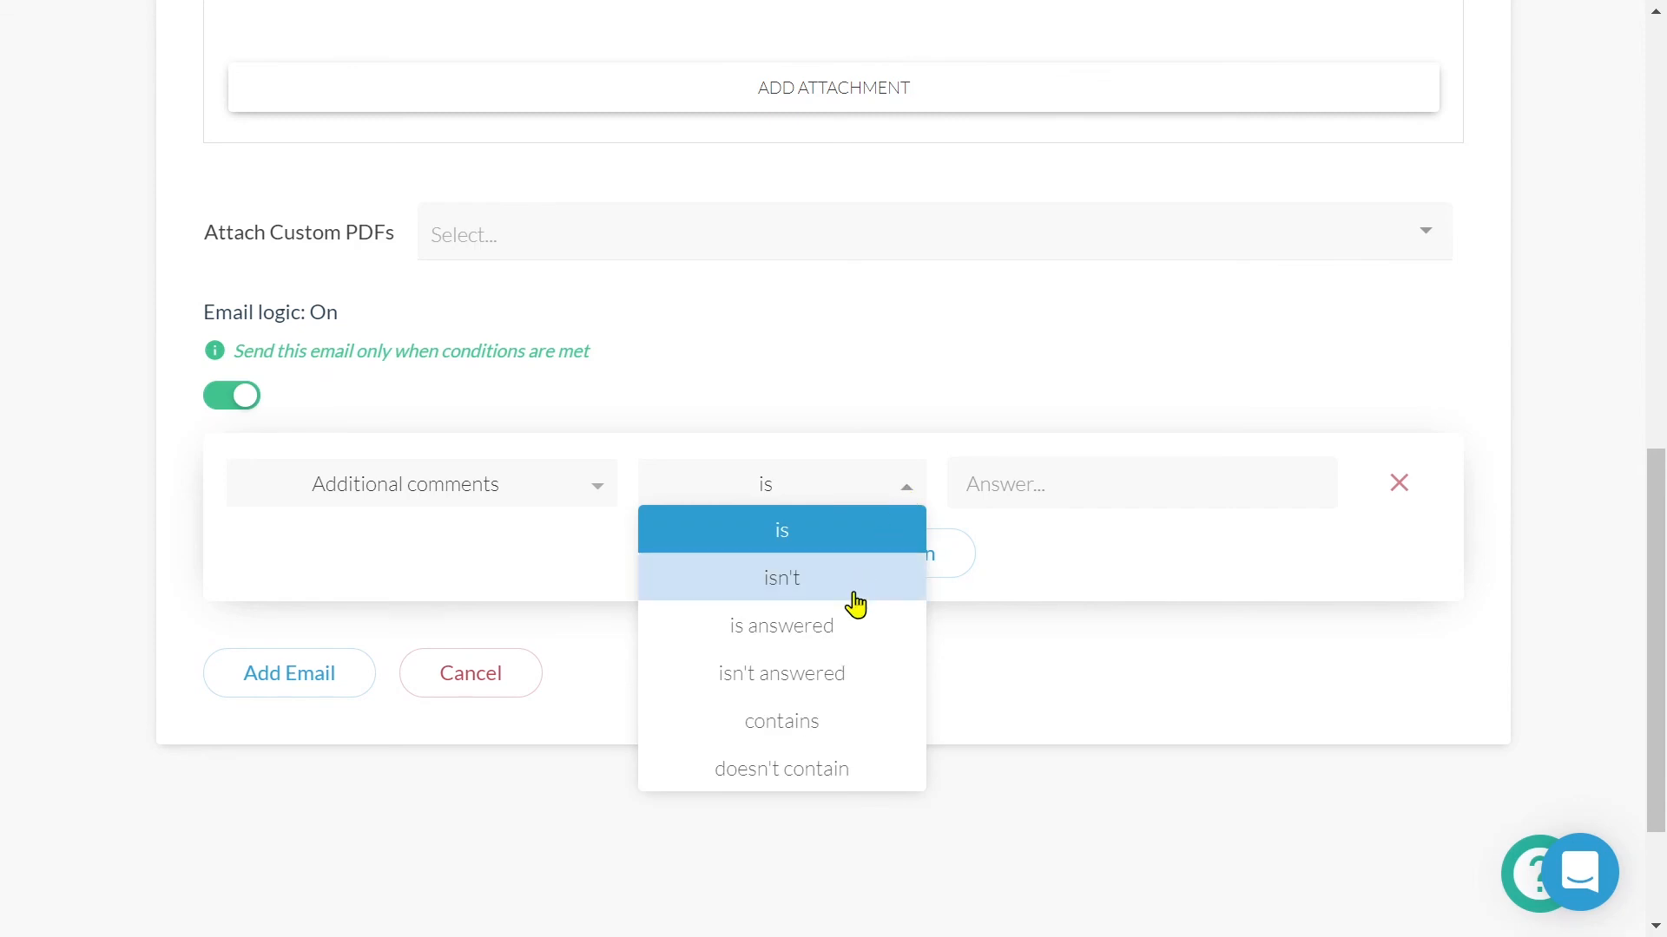
{"action": "left_click", "coordinate": [853, 623]}
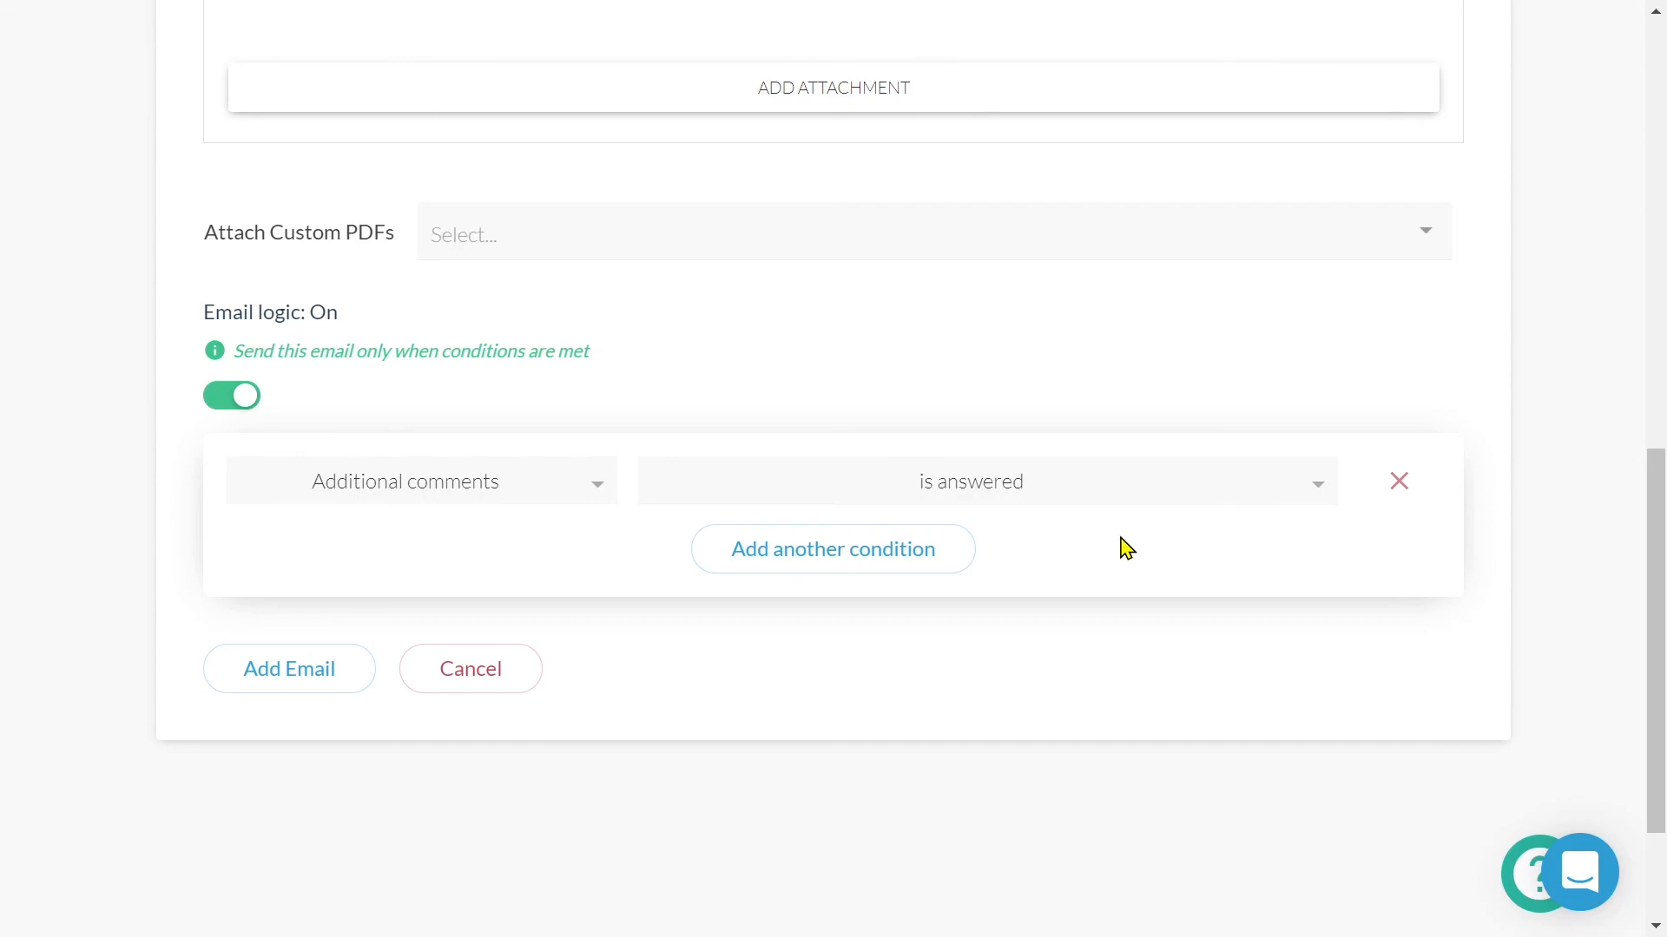
- Switch from the support chat to the help center and search for 'emails'
{"action": "left_click", "coordinate": [1597, 876]}
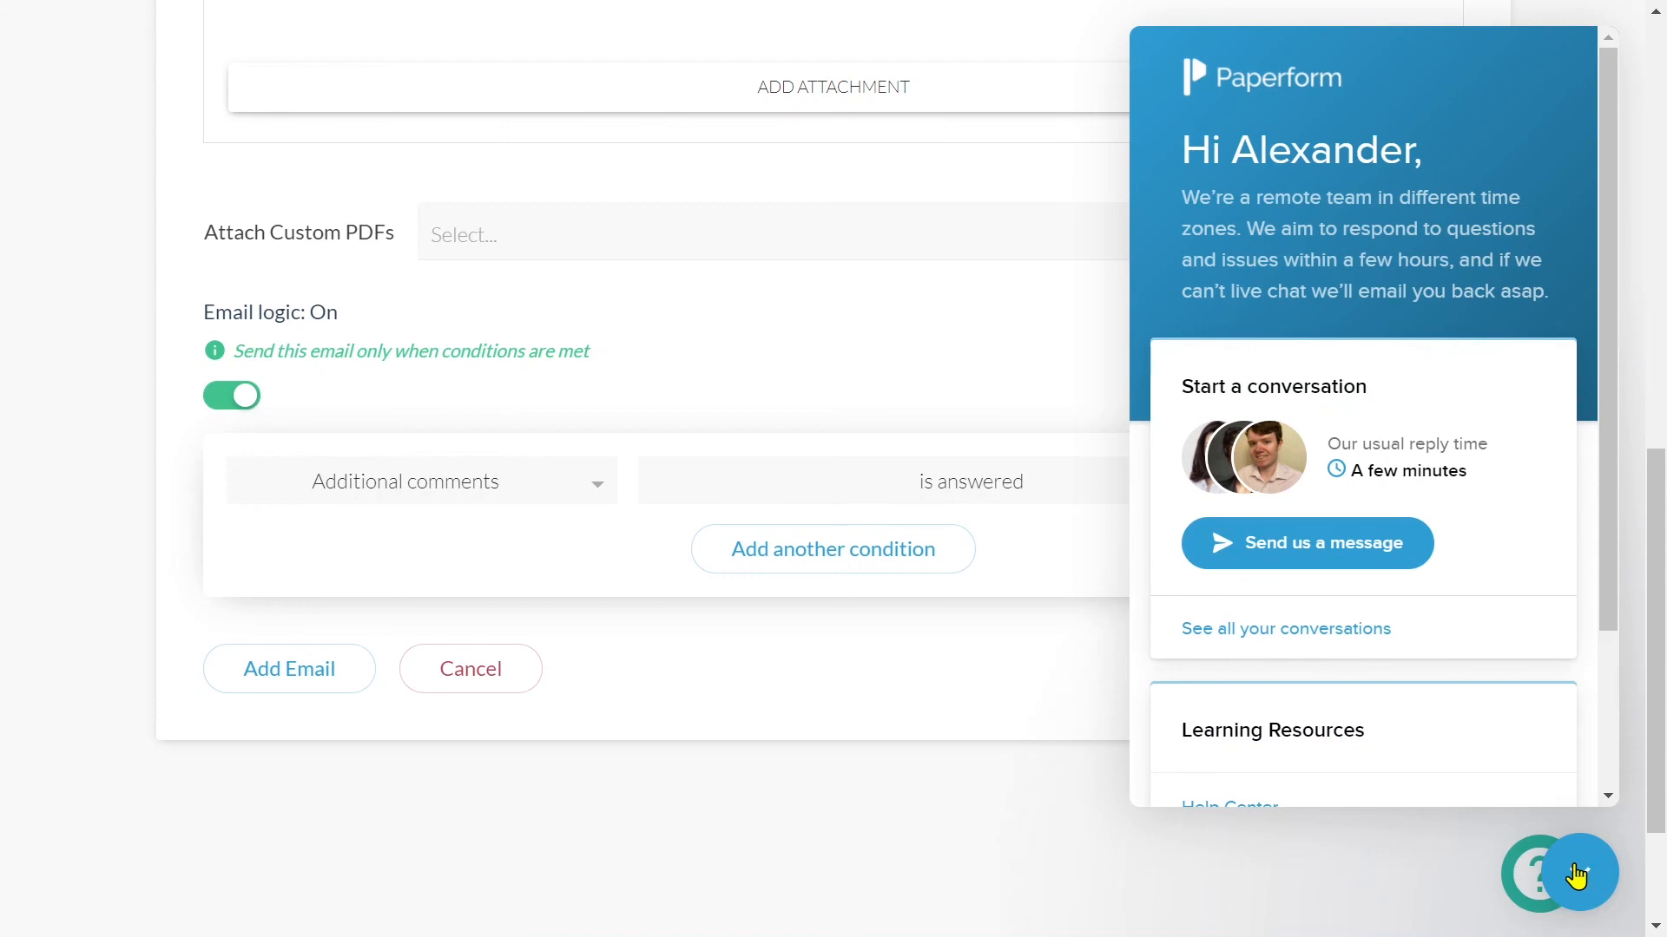
{"action": "left_click", "coordinate": [1506, 878]}
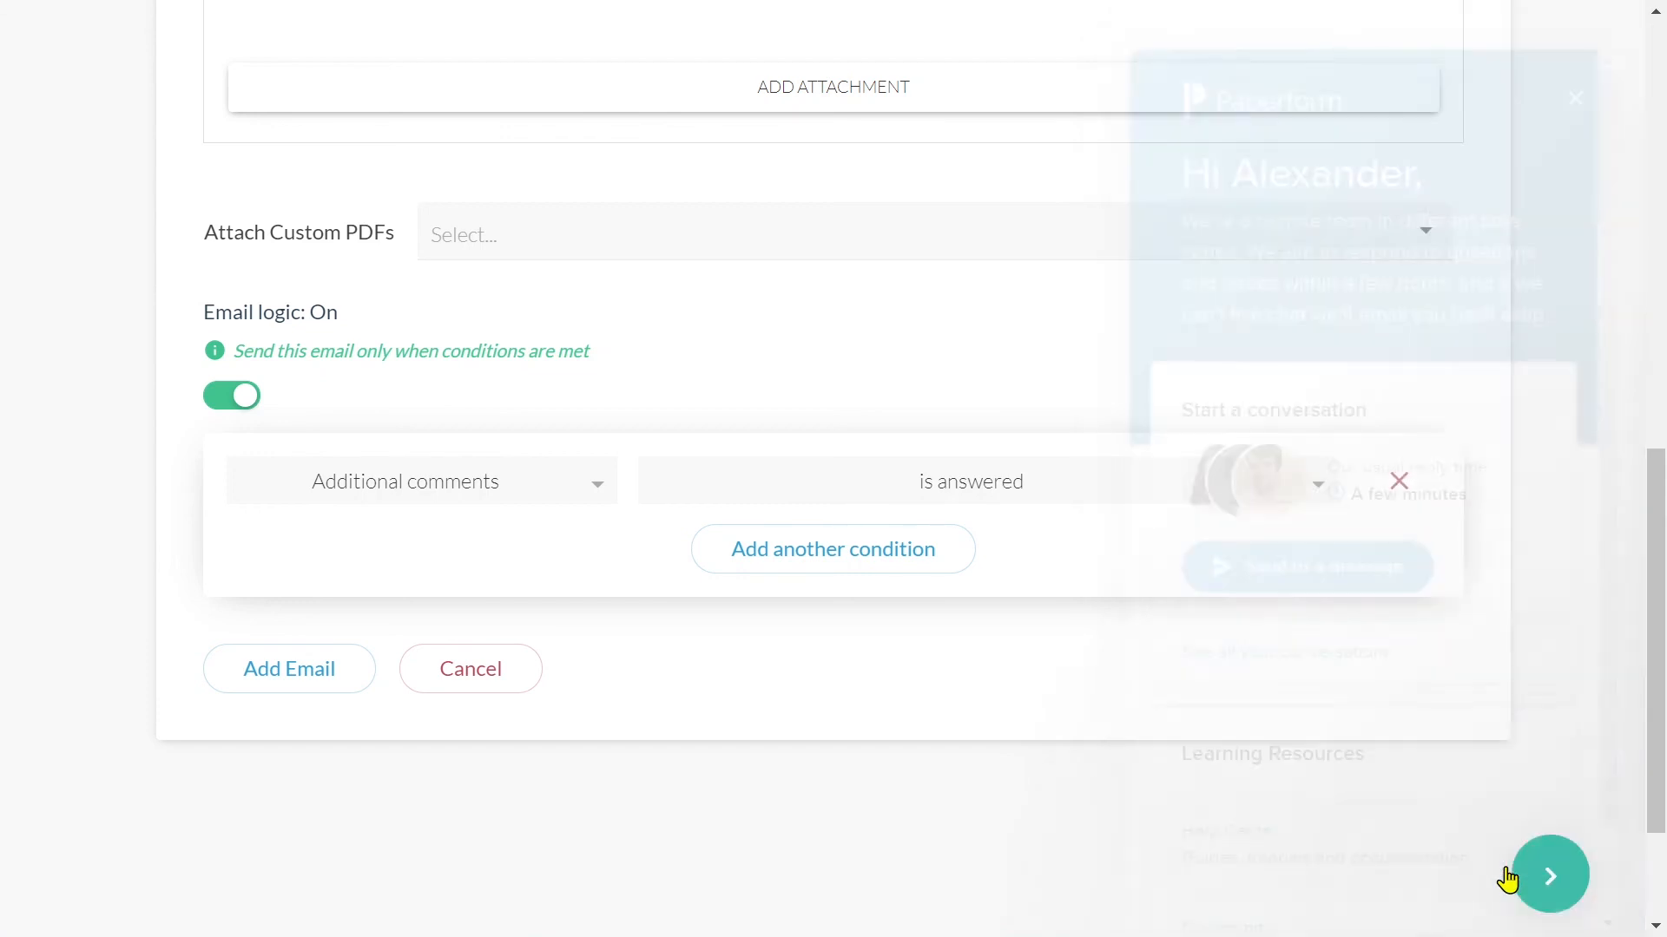
{"action": "left_click", "coordinate": [1306, 230]}
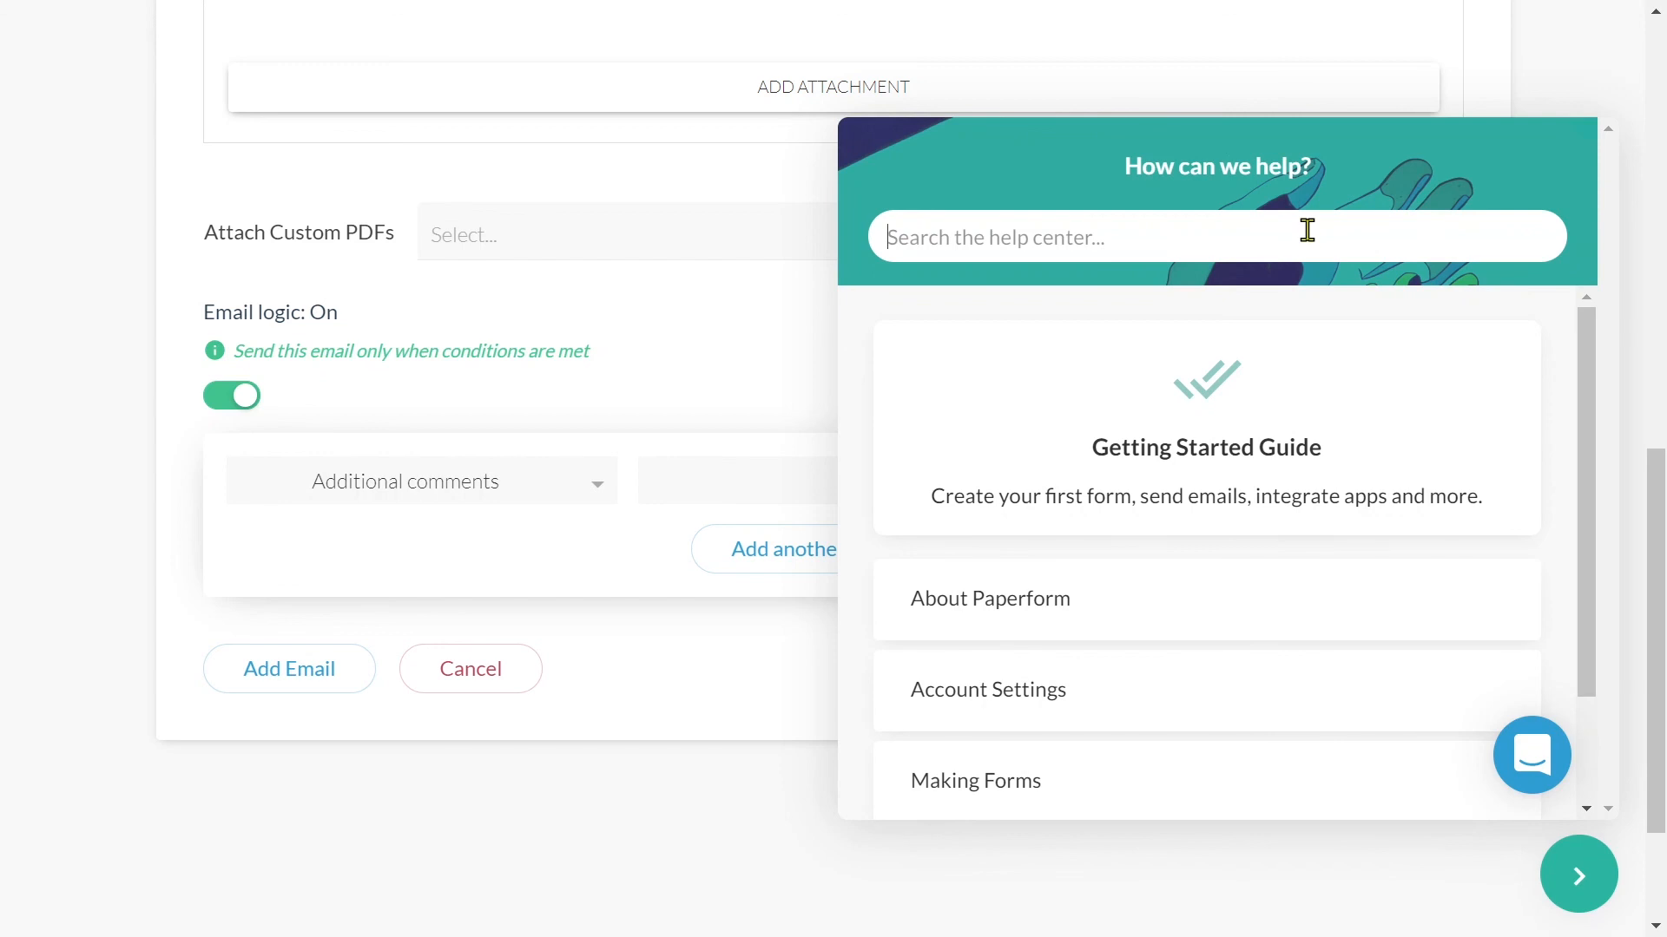
{"action": "type", "text": "emails"}
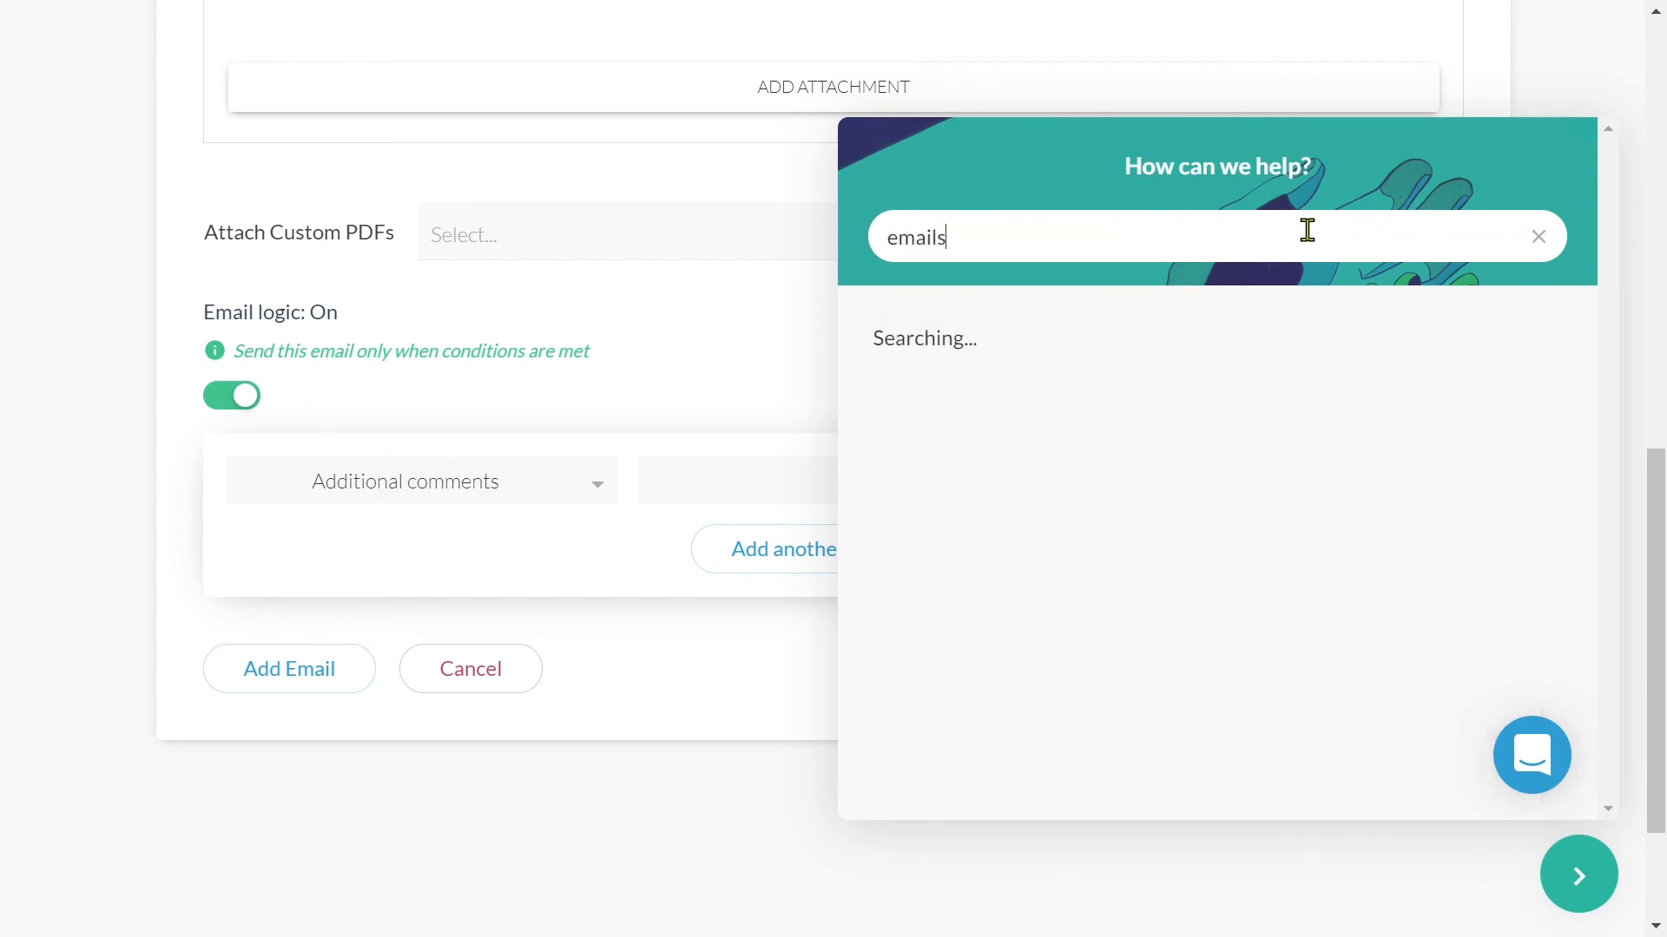